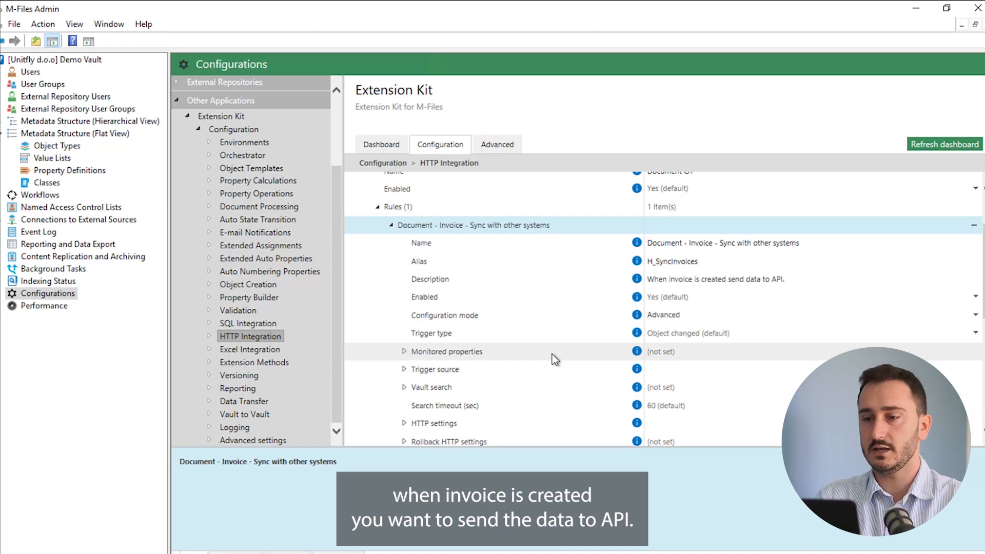
{"action": "scroll", "coordinate": [552, 354], "scroll_direction": "down", "scroll_amount": 1}
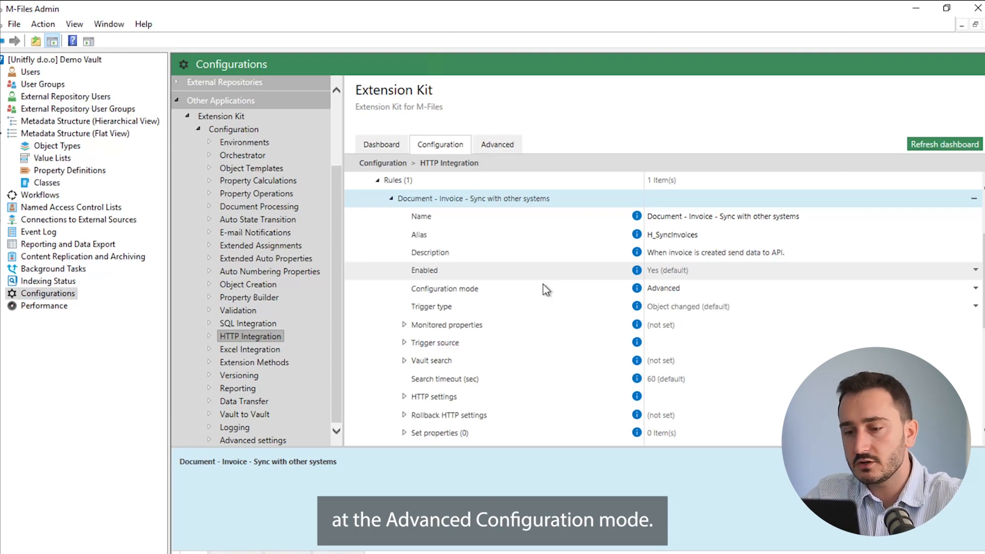
{"action": "scroll", "coordinate": [550, 283], "scroll_direction": "down", "scroll_amount": 2}
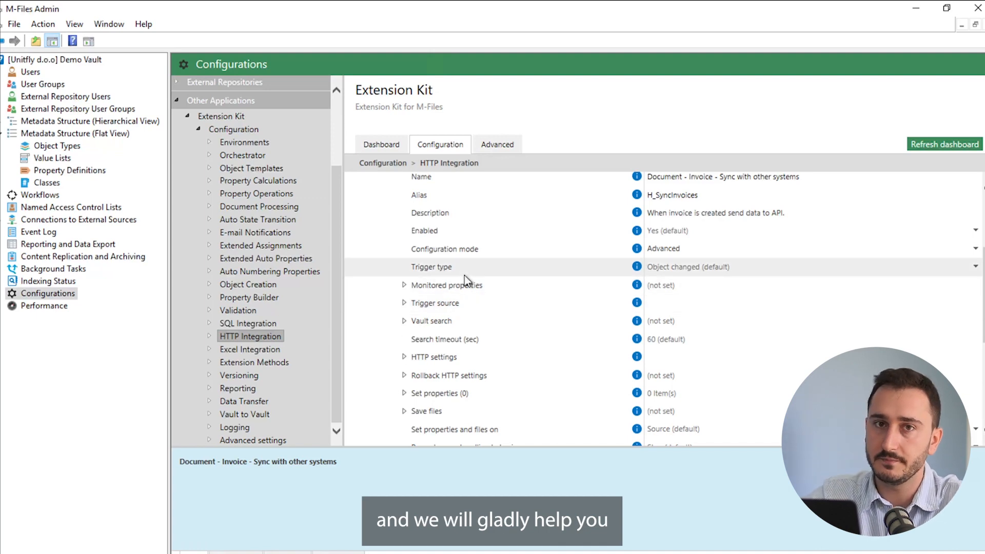
{"action": "scroll", "coordinate": [472, 319], "scroll_direction": "down", "scroll_amount": 1}
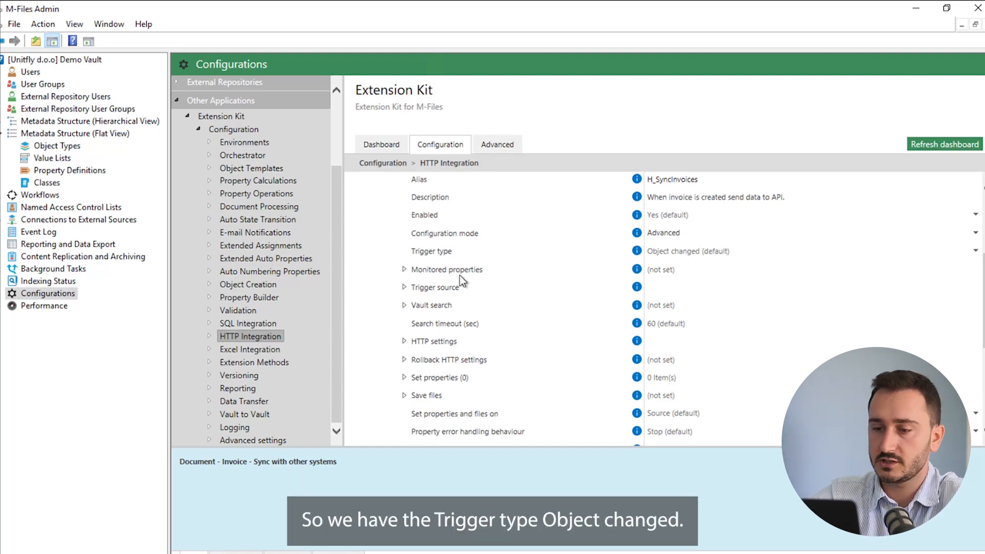
{"action": "left_click", "coordinate": [421, 286]}
{"action": "left_click", "coordinate": [403, 287]}
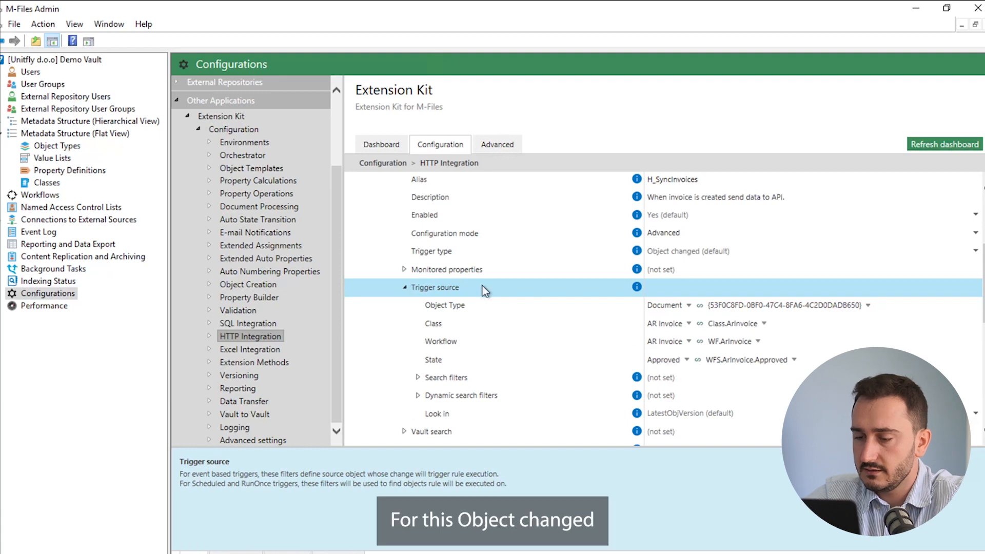
{"action": "scroll", "coordinate": [482, 286], "scroll_direction": "down", "scroll_amount": 1}
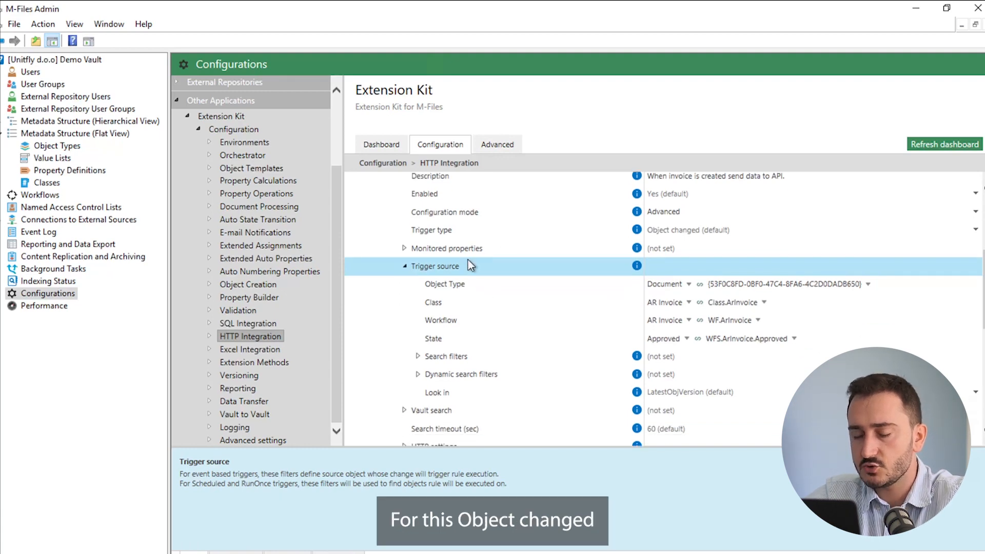
{"action": "scroll", "coordinate": [473, 331], "scroll_direction": "down", "scroll_amount": 4}
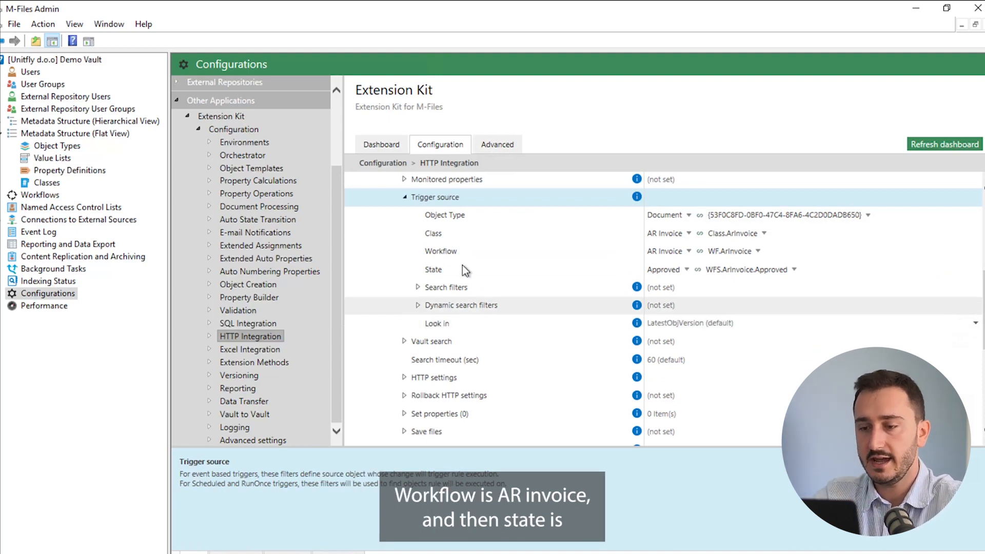
{"action": "scroll", "coordinate": [445, 267], "scroll_direction": "up", "scroll_amount": 3}
{"action": "scroll", "coordinate": [445, 267], "scroll_direction": "up", "scroll_amount": 1}
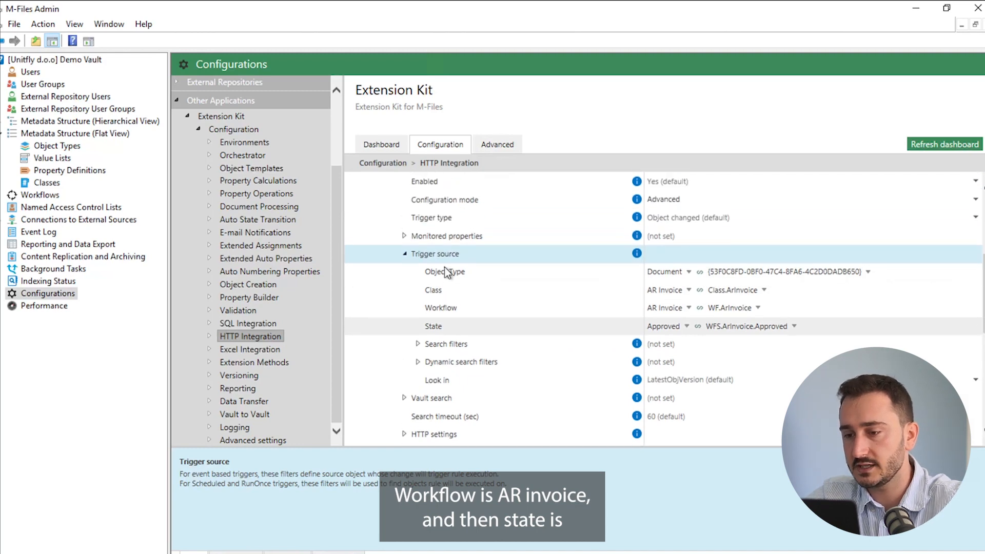
{"action": "scroll", "coordinate": [441, 277], "scroll_direction": "up", "scroll_amount": 2}
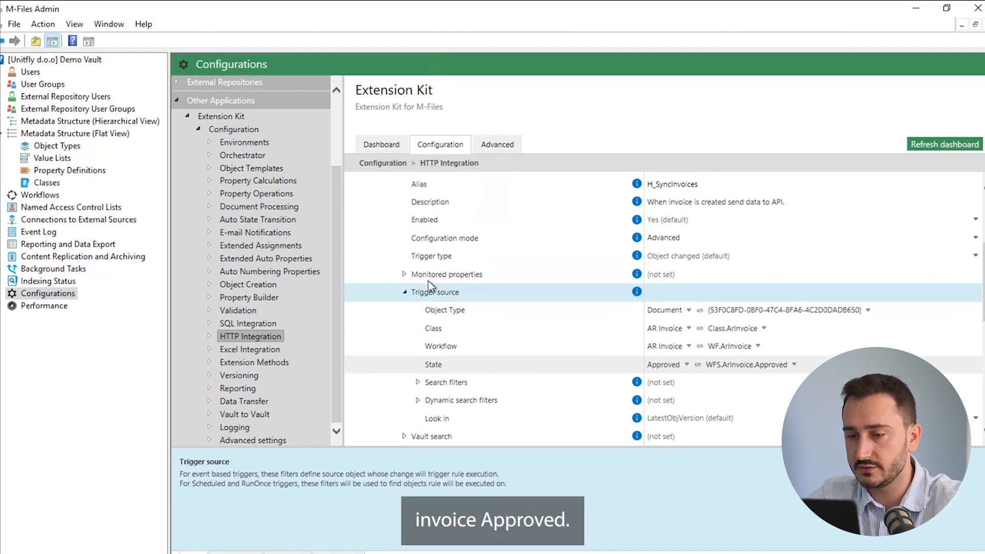
{"action": "left_click", "coordinate": [404, 292]}
{"action": "scroll", "coordinate": [468, 303], "scroll_direction": "down", "scroll_amount": 2}
{"action": "scroll", "coordinate": [468, 308], "scroll_direction": "down", "scroll_amount": 1}
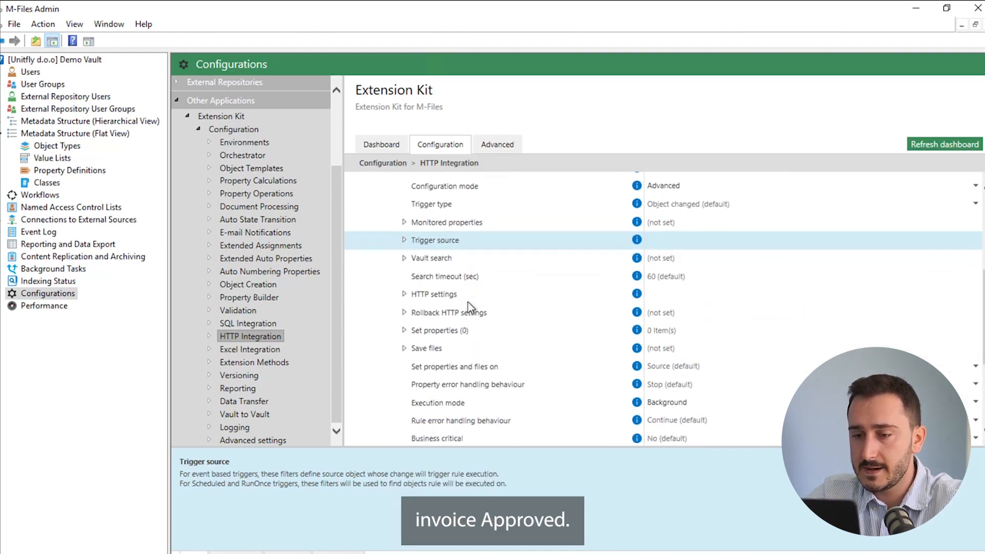
{"action": "left_click", "coordinate": [404, 294]}
Review the HTTP settings, keep POST as the request method, and expand the empty Headers group
{"action": "scroll", "coordinate": [452, 266], "scroll_direction": "down", "scroll_amount": 3}
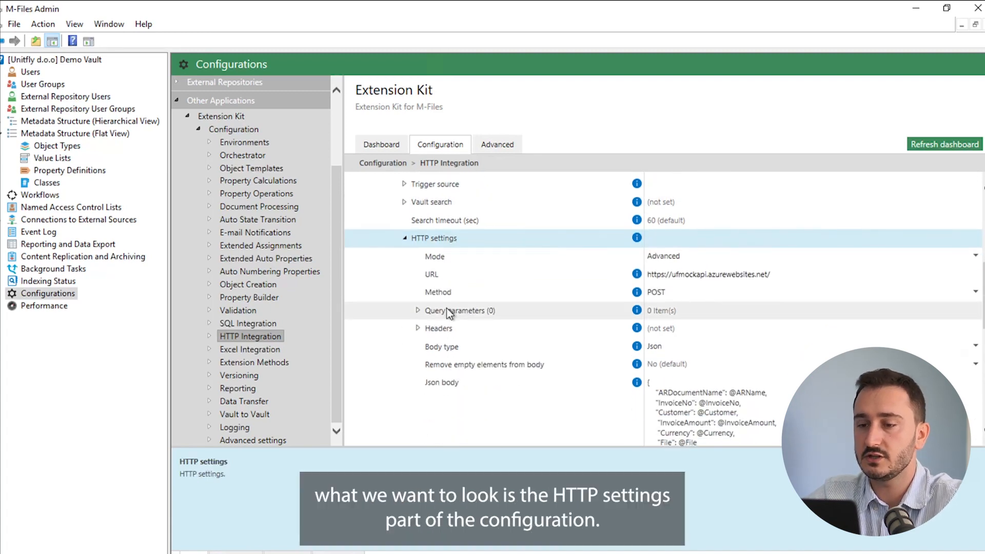
{"action": "scroll", "coordinate": [450, 313], "scroll_direction": "down", "scroll_amount": 1}
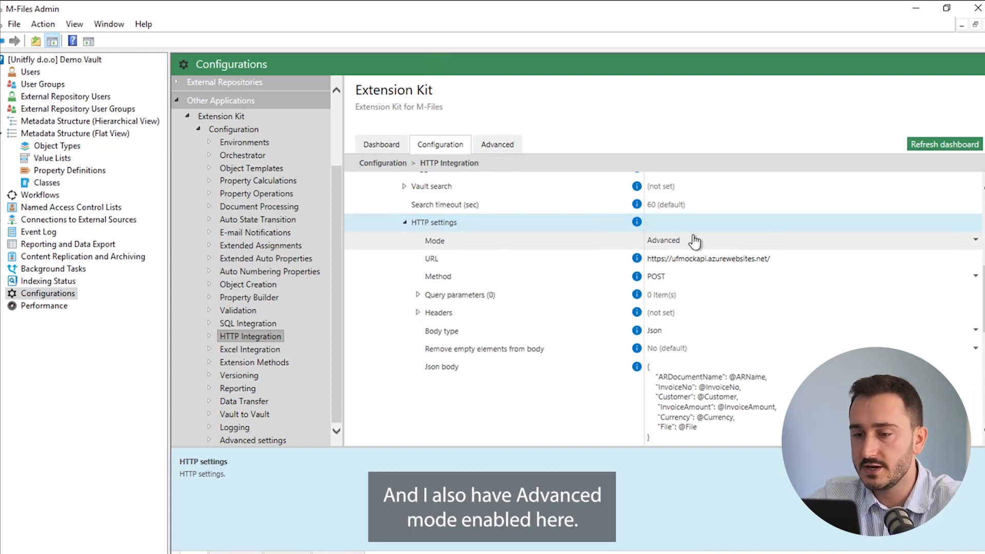
{"action": "scroll", "coordinate": [547, 377], "scroll_direction": "down", "scroll_amount": 1}
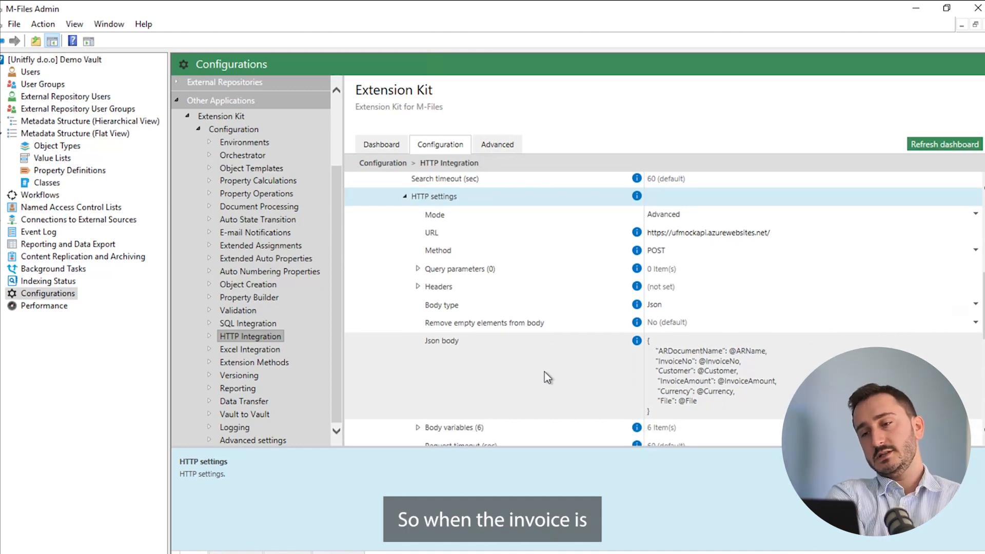
{"action": "scroll", "coordinate": [545, 373], "scroll_direction": "up", "scroll_amount": 3}
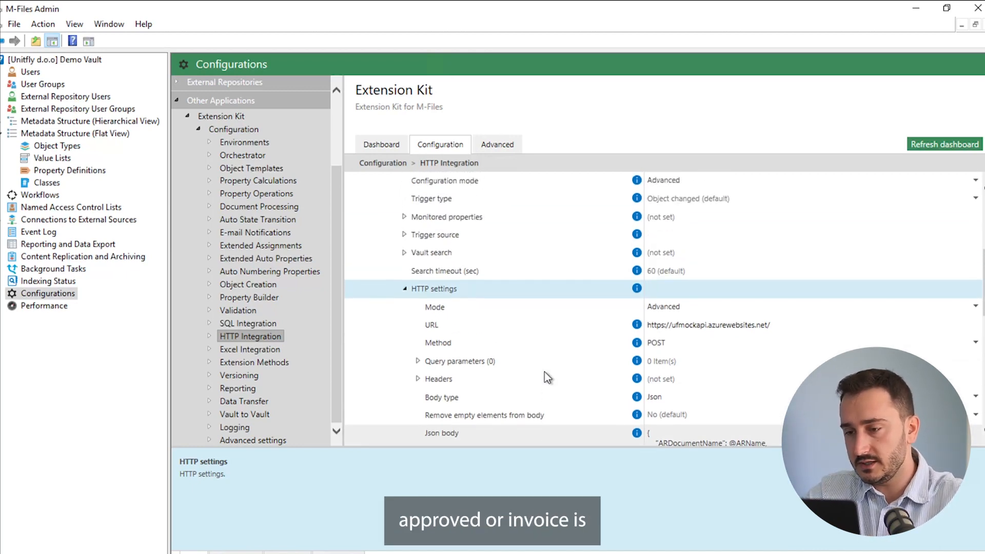
{"action": "scroll", "coordinate": [544, 372], "scroll_direction": "up", "scroll_amount": 1}
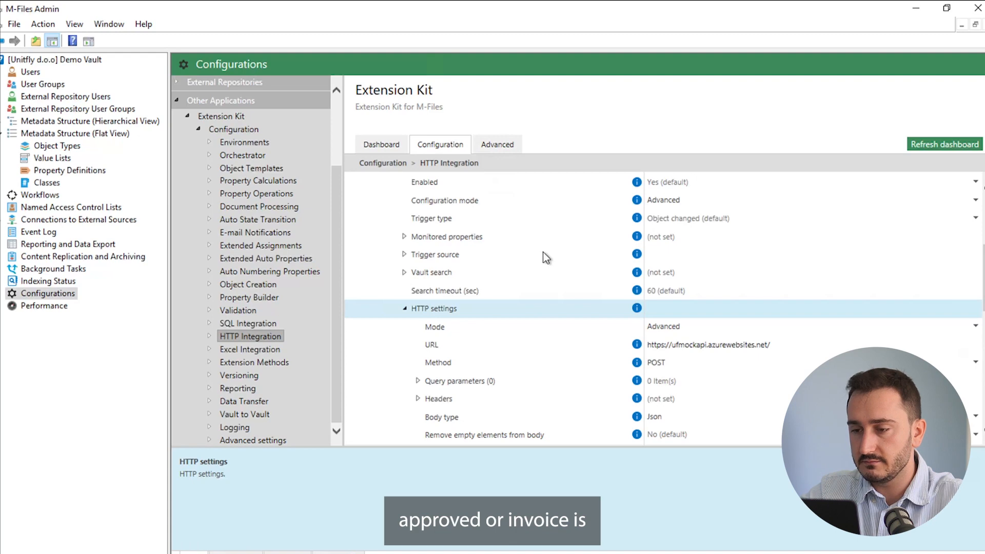
{"action": "scroll", "coordinate": [546, 256], "scroll_direction": "up", "scroll_amount": 5}
{"action": "scroll", "coordinate": [546, 257], "scroll_direction": "down", "scroll_amount": 2}
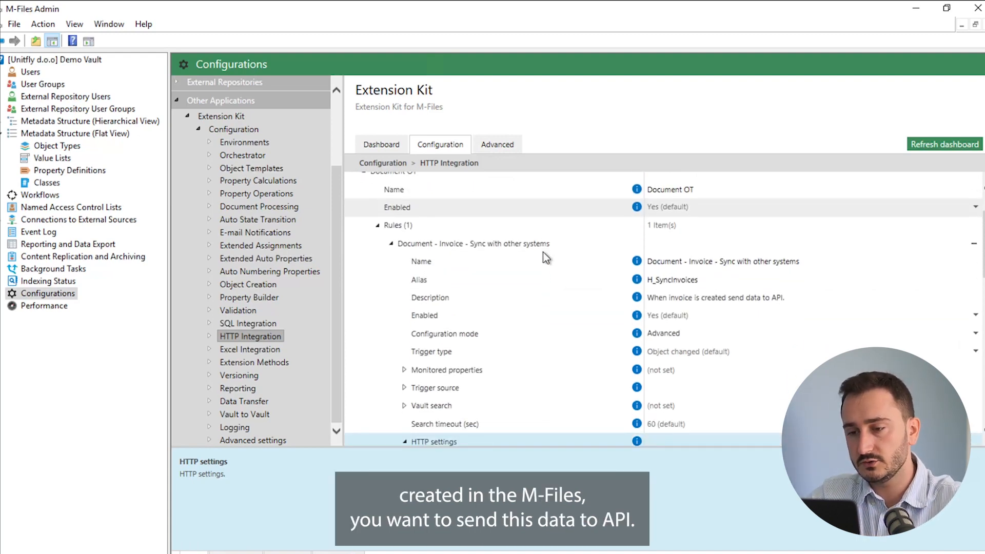
{"action": "scroll", "coordinate": [513, 298], "scroll_direction": "down", "scroll_amount": 4}
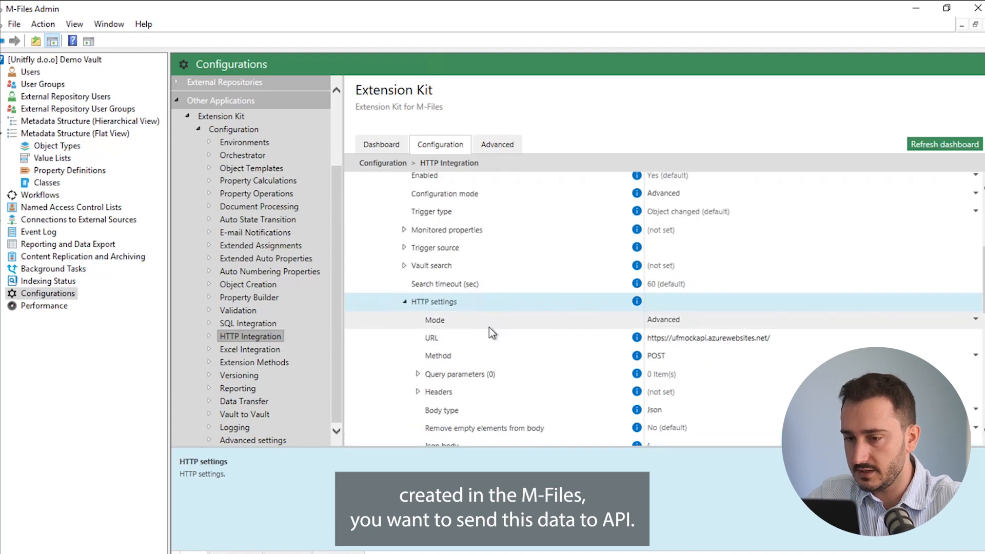
{"action": "scroll", "coordinate": [489, 328], "scroll_direction": "down", "scroll_amount": 1}
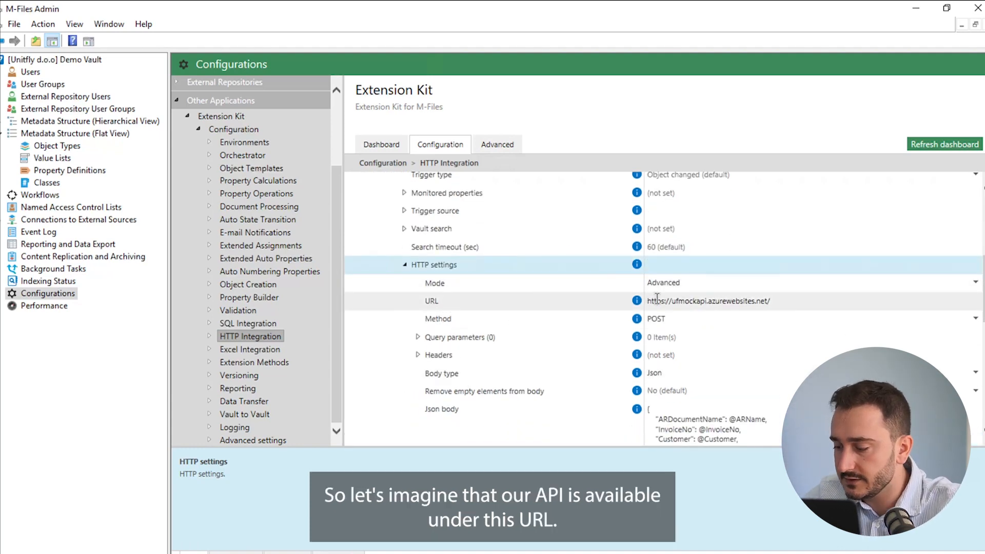
{"action": "scroll", "coordinate": [564, 347], "scroll_direction": "down", "scroll_amount": 1}
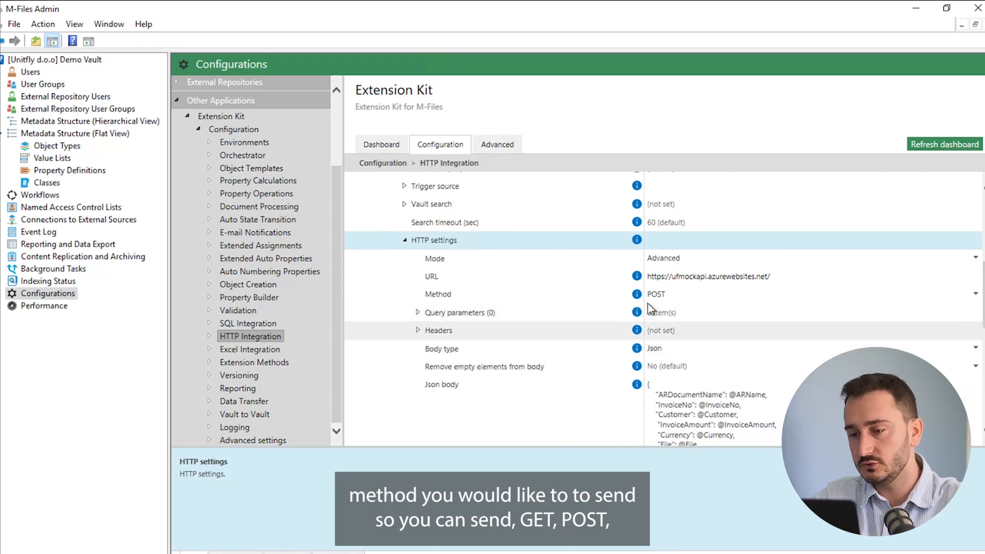
{"action": "left_click", "coordinate": [685, 295]}
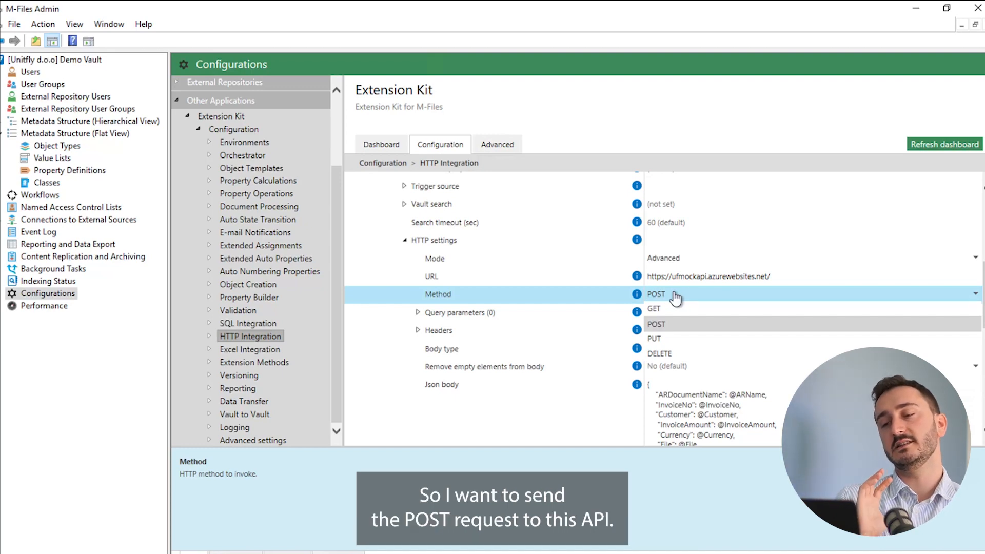
{"action": "left_click", "coordinate": [675, 297]}
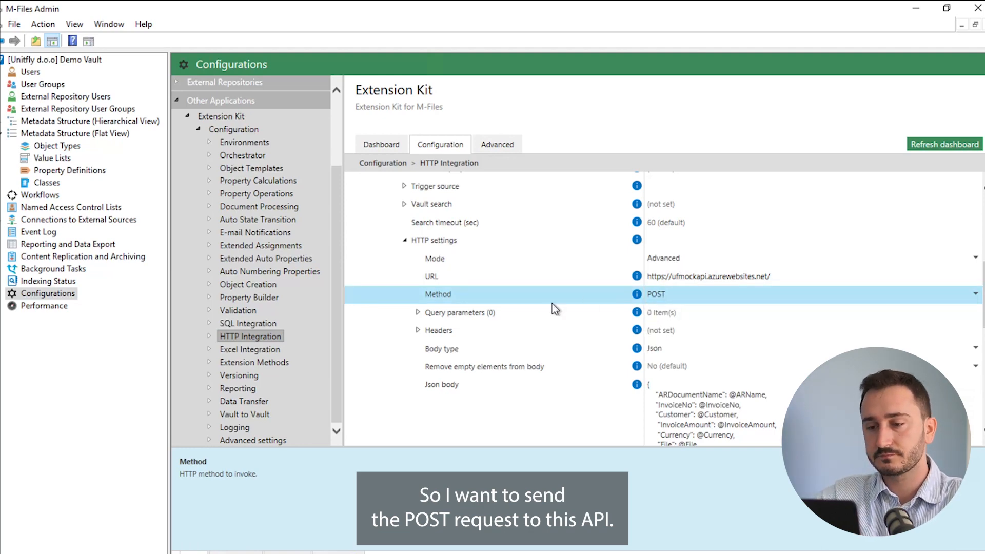
{"action": "left_click", "coordinate": [418, 332]}
Add an HTTP header and name it Authentication
{"action": "scroll", "coordinate": [520, 303], "scroll_direction": "down", "scroll_amount": 1}
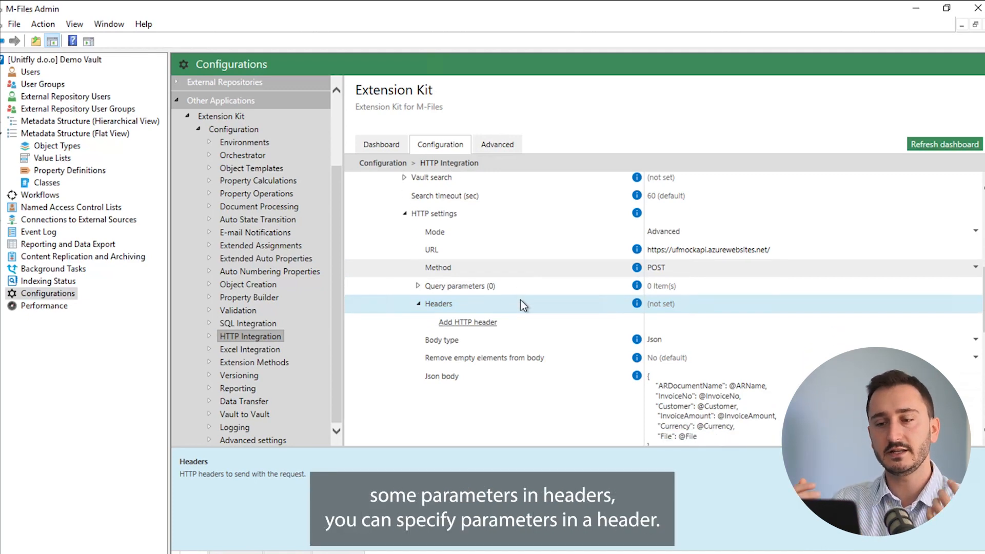
{"action": "left_click", "coordinate": [467, 323]}
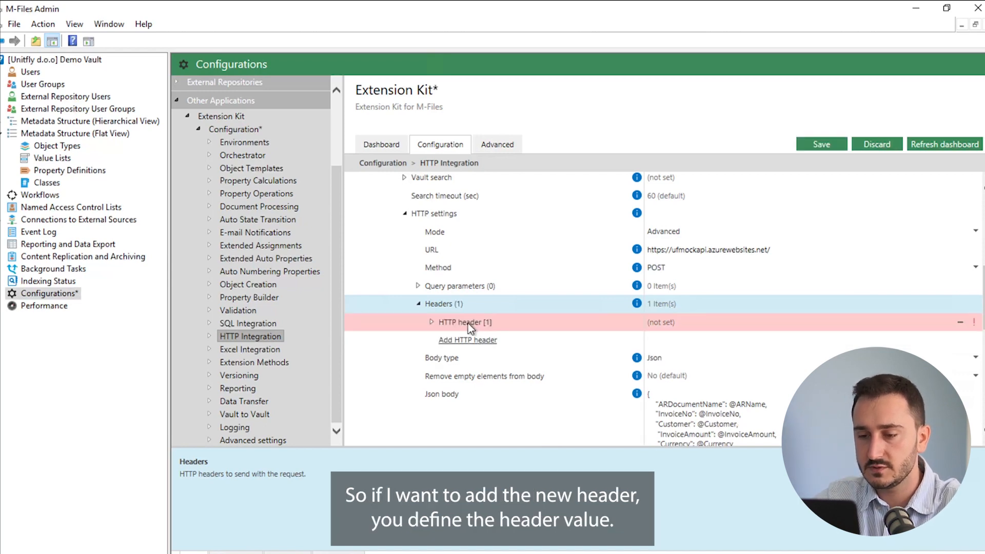
{"action": "double_click", "coordinate": [467, 324]}
{"action": "scroll", "coordinate": [488, 334], "scroll_direction": "down", "scroll_amount": 2}
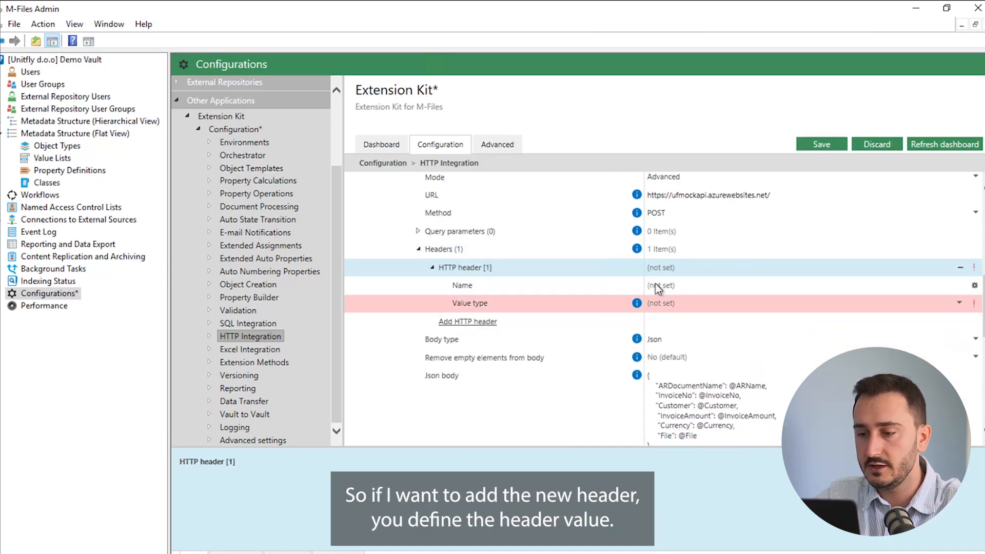
{"action": "left_click", "coordinate": [663, 285]}
{"action": "type", "text": "Authentication"}
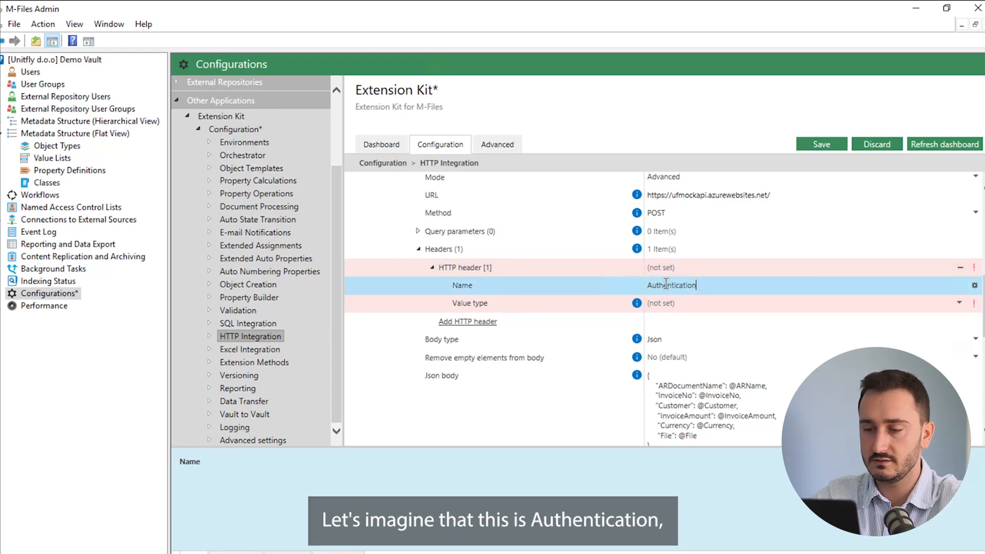
{"action": "left_click", "coordinate": [669, 305]}
Look at the header's value type options, then remove the Authentication header
{"action": "left_click", "coordinate": [671, 306]}
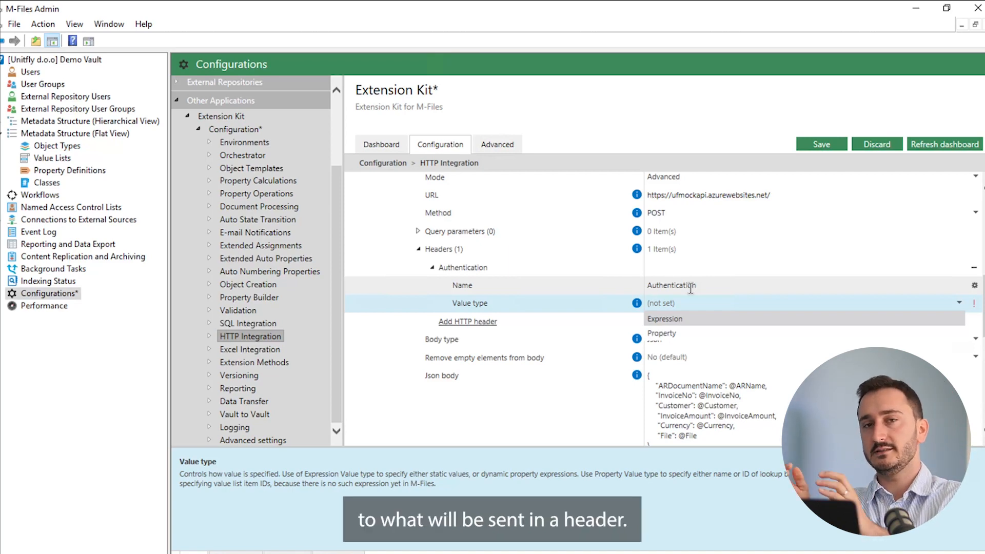
{"action": "left_click", "coordinate": [513, 292]}
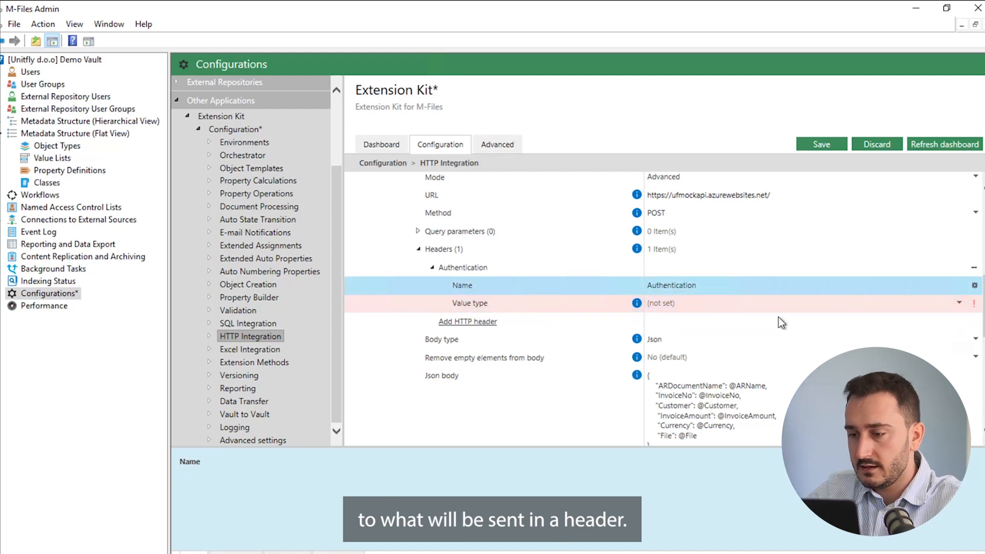
{"action": "left_click", "coordinate": [974, 267]}
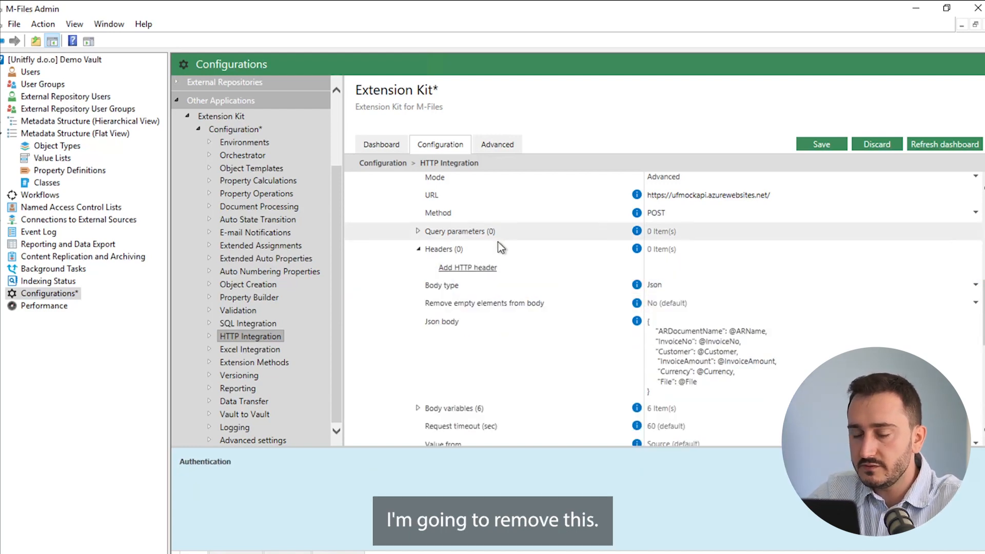
{"action": "scroll", "coordinate": [494, 269], "scroll_direction": "down", "scroll_amount": 1}
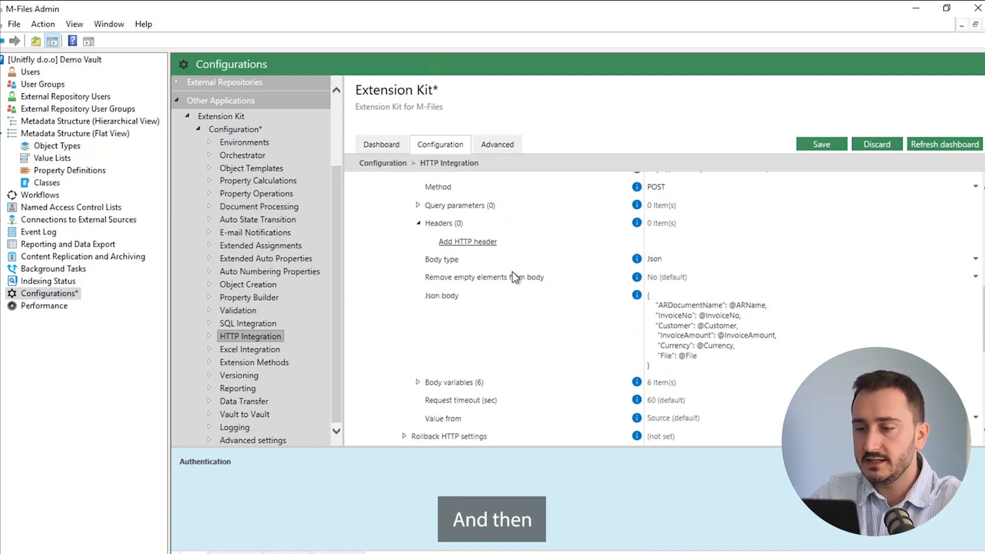
{"action": "left_click", "coordinate": [418, 221]}
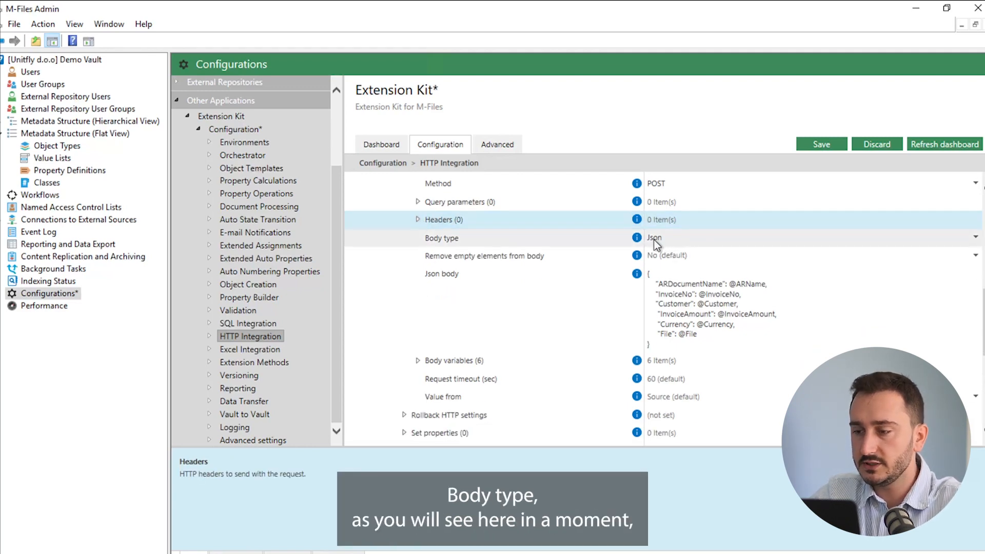
{"action": "left_click", "coordinate": [976, 238]}
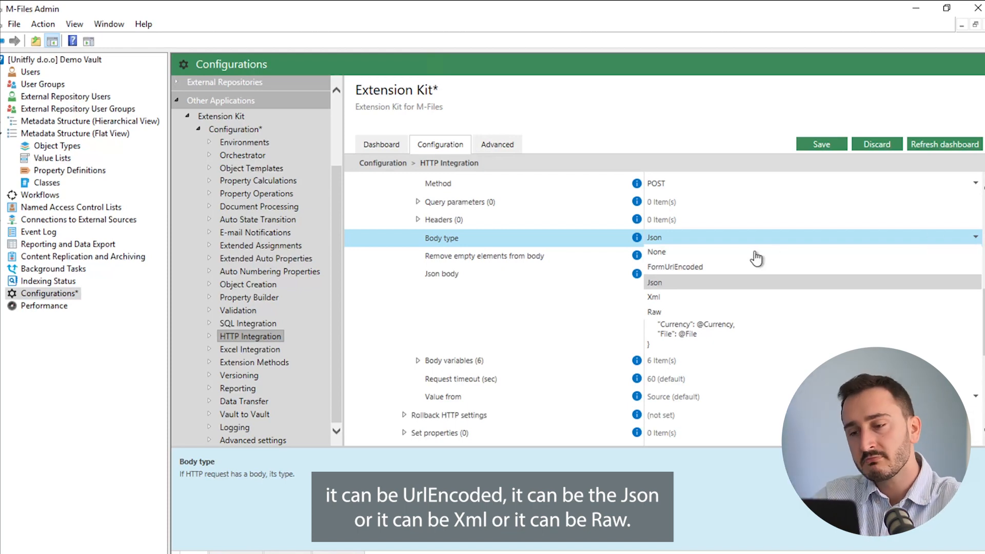
{"action": "left_click", "coordinate": [596, 240]}
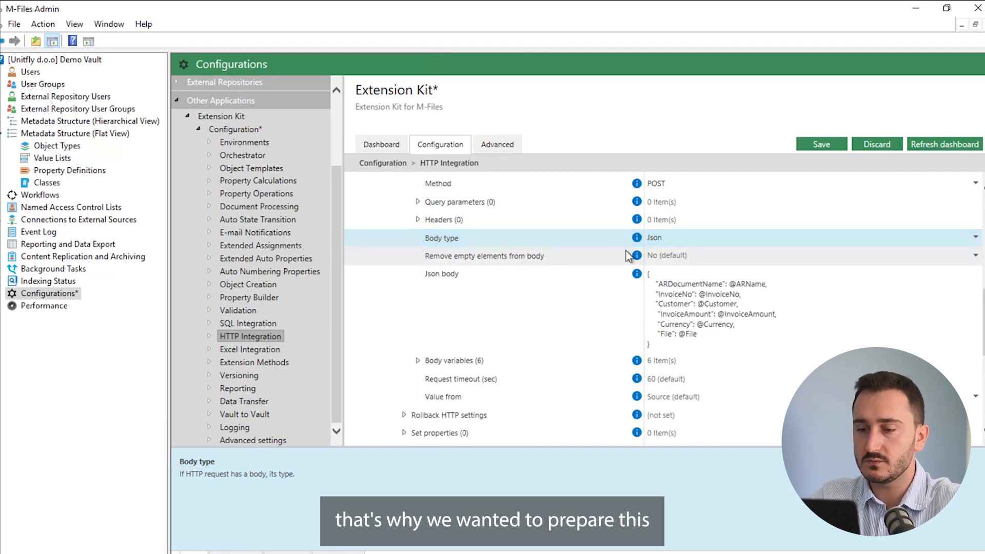
{"action": "scroll", "coordinate": [575, 243], "scroll_direction": "down", "scroll_amount": 1}
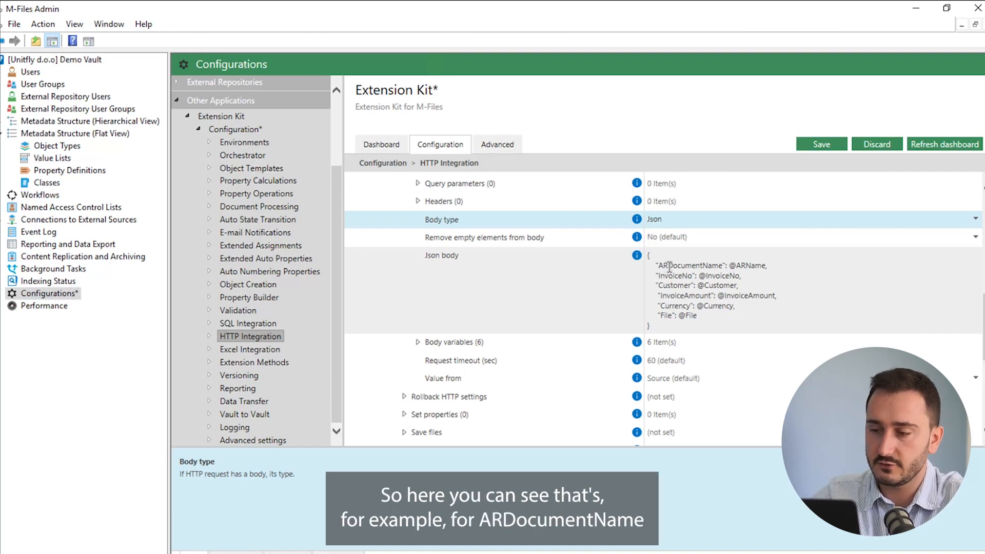
{"action": "left_click", "coordinate": [736, 265]}
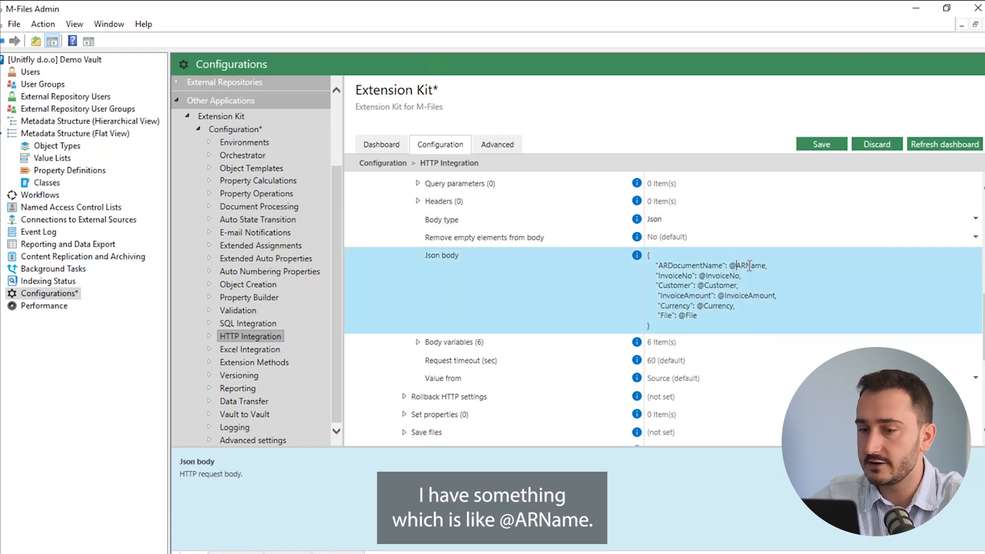
Expand Body variables and the ARDocumentName variable's details
{"action": "left_click", "coordinate": [418, 342]}
{"action": "scroll", "coordinate": [465, 344], "scroll_direction": "down", "scroll_amount": 2}
{"action": "left_click", "coordinate": [438, 312]}
{"action": "left_click", "coordinate": [431, 312]}
{"action": "scroll", "coordinate": [509, 305], "scroll_direction": "down", "scroll_amount": 2}
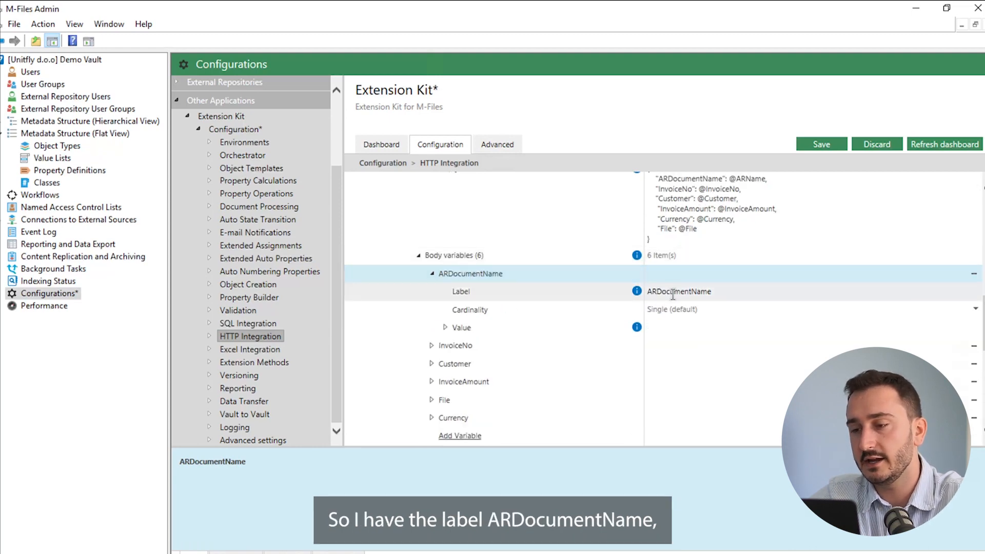
{"action": "scroll", "coordinate": [673, 296], "scroll_direction": "up", "scroll_amount": 1}
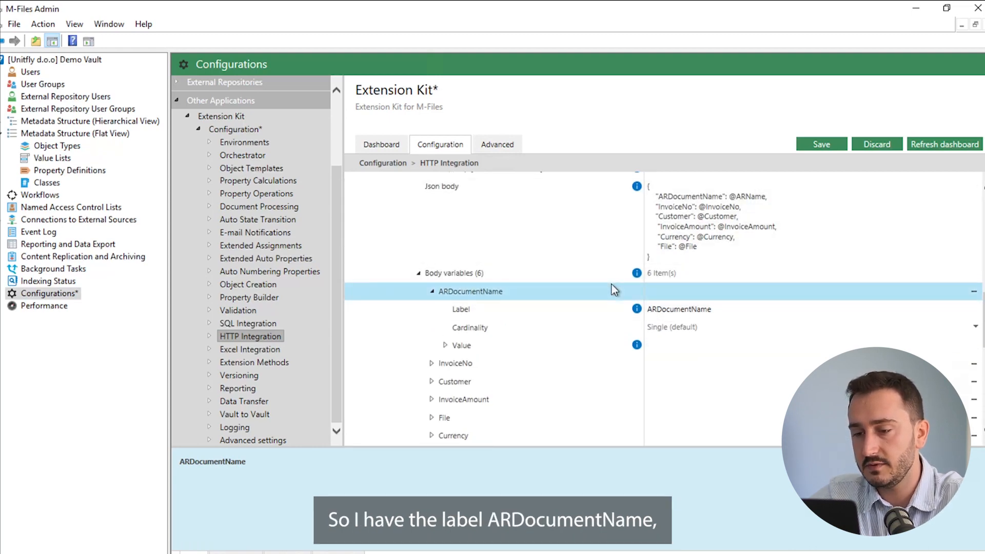
{"action": "scroll", "coordinate": [612, 284], "scroll_direction": "down", "scroll_amount": 2}
Expand ARDocumentName's Value settings and mark the ARDocument key in the JSON body
{"action": "left_click", "coordinate": [446, 304]}
{"action": "left_click", "coordinate": [445, 303]}
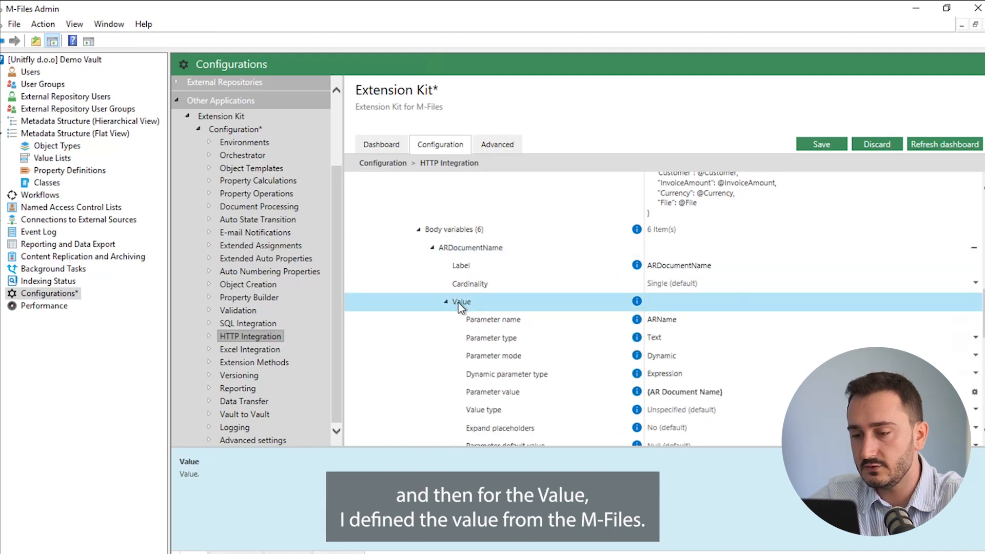
{"action": "scroll", "coordinate": [534, 305], "scroll_direction": "down", "scroll_amount": 3}
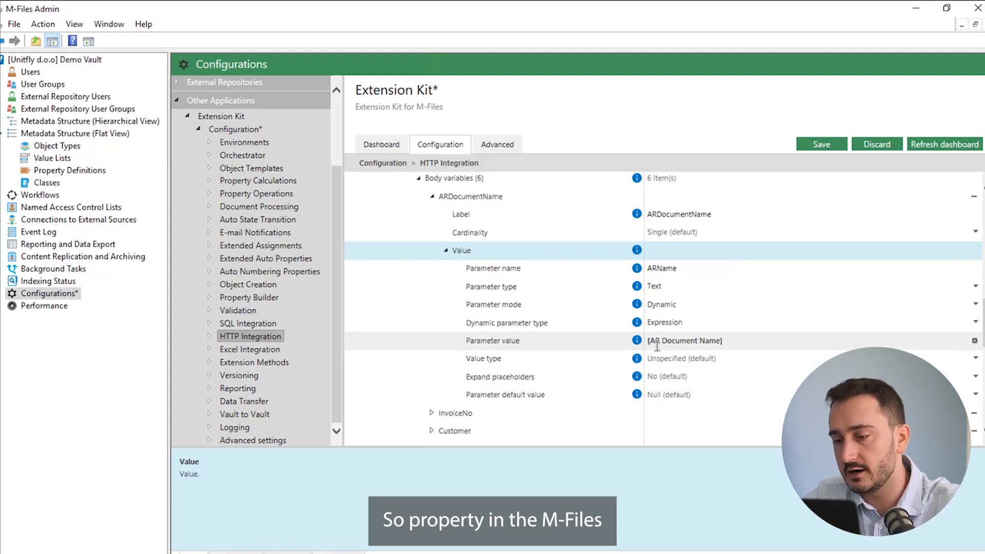
{"action": "scroll", "coordinate": [533, 349], "scroll_direction": "up", "scroll_amount": 1}
{"action": "scroll", "coordinate": [534, 349], "scroll_direction": "up", "scroll_amount": 3}
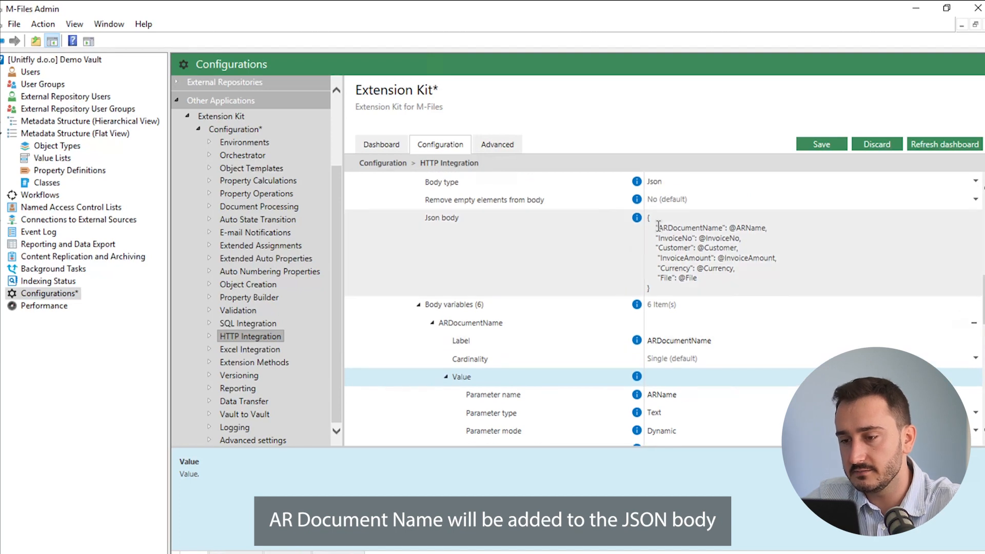
{"action": "left_click_drag", "start_coordinate": [657, 228], "coordinate": [725, 227]}
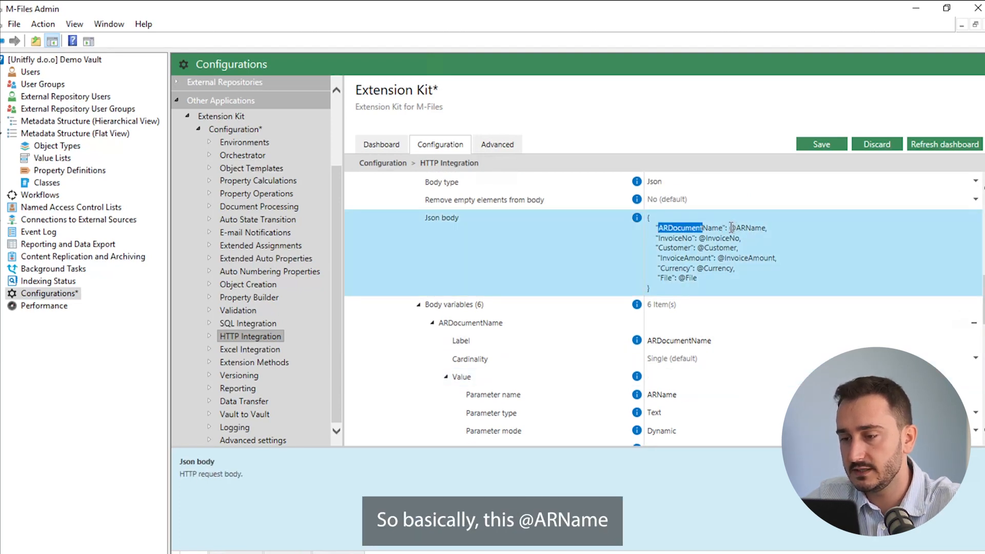
{"action": "left_click", "coordinate": [729, 228]}
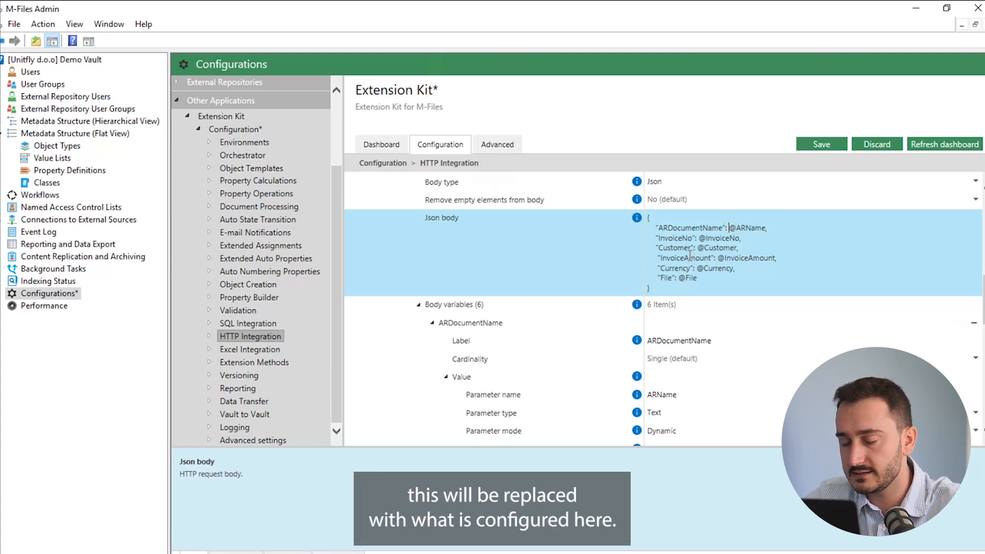
Keep Parameter mode Dynamic, inspect Dynamic parameter type choices, then collapse Value
{"action": "scroll", "coordinate": [511, 283], "scroll_direction": "down", "scroll_amount": 3}
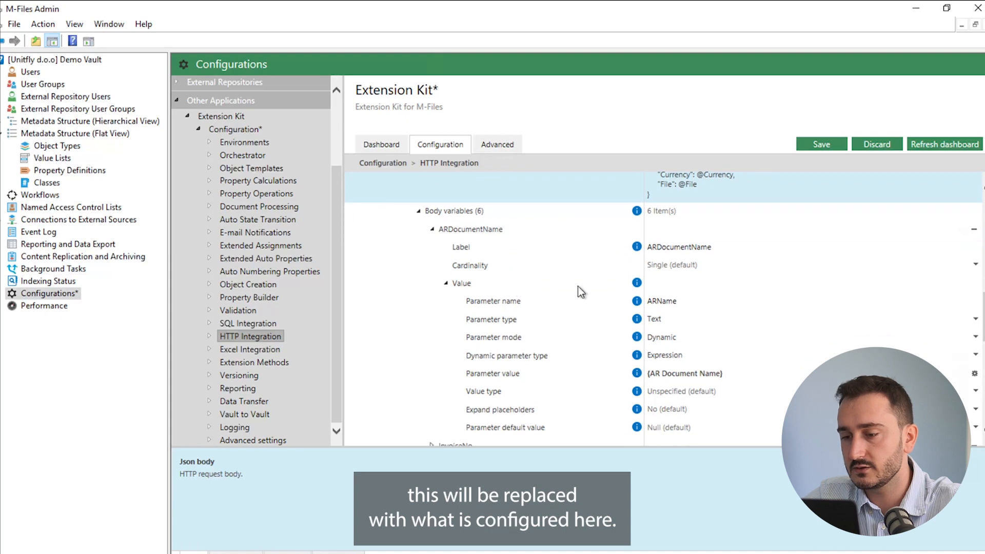
{"action": "scroll", "coordinate": [556, 367], "scroll_direction": "down", "scroll_amount": 1}
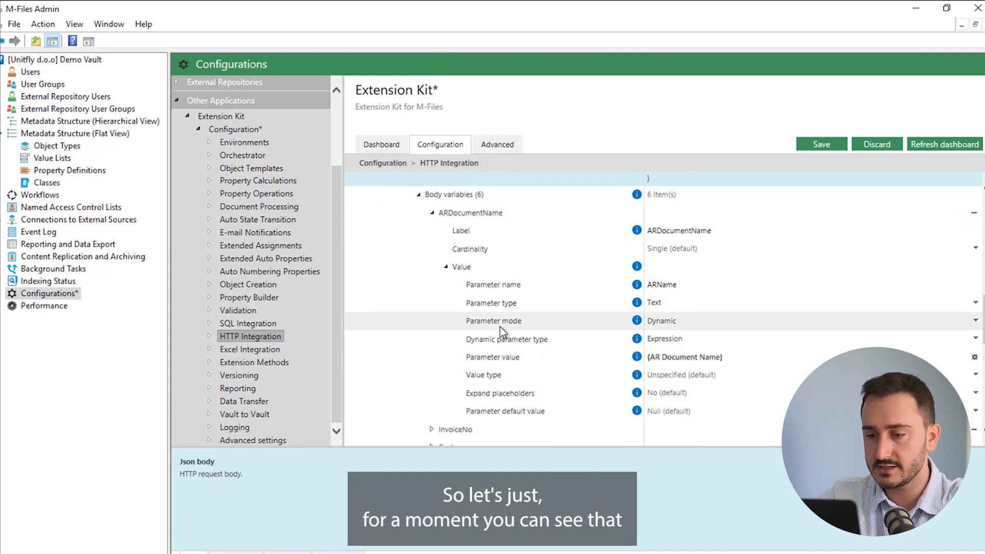
{"action": "left_click", "coordinate": [675, 324]}
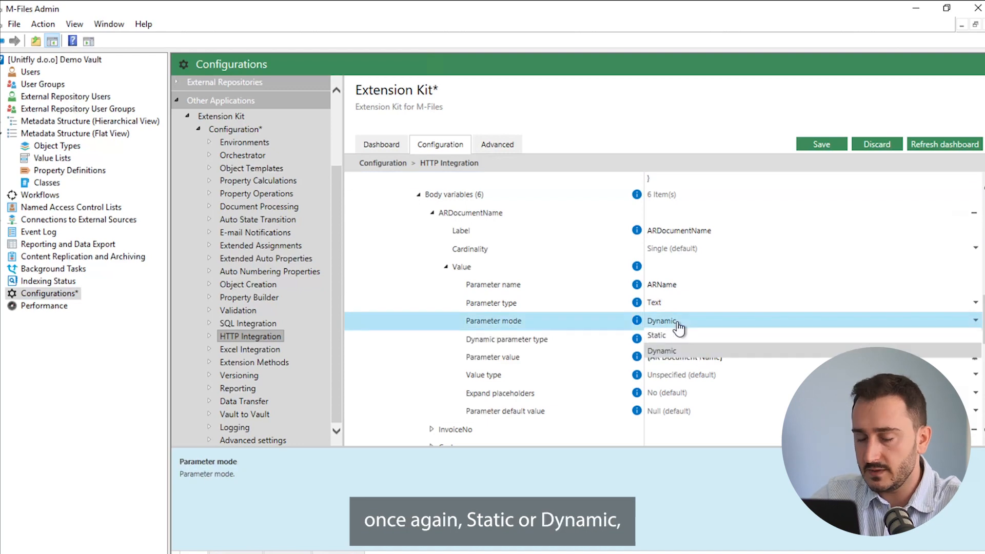
{"action": "left_click", "coordinate": [667, 351]}
{"action": "left_click", "coordinate": [691, 339]}
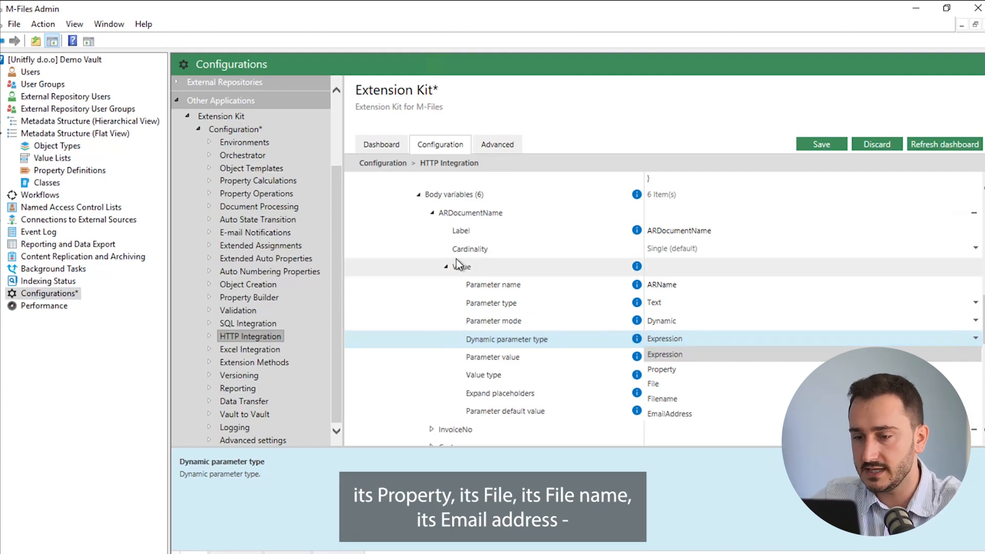
{"action": "left_click", "coordinate": [446, 267]}
{"action": "left_click", "coordinate": [446, 266]}
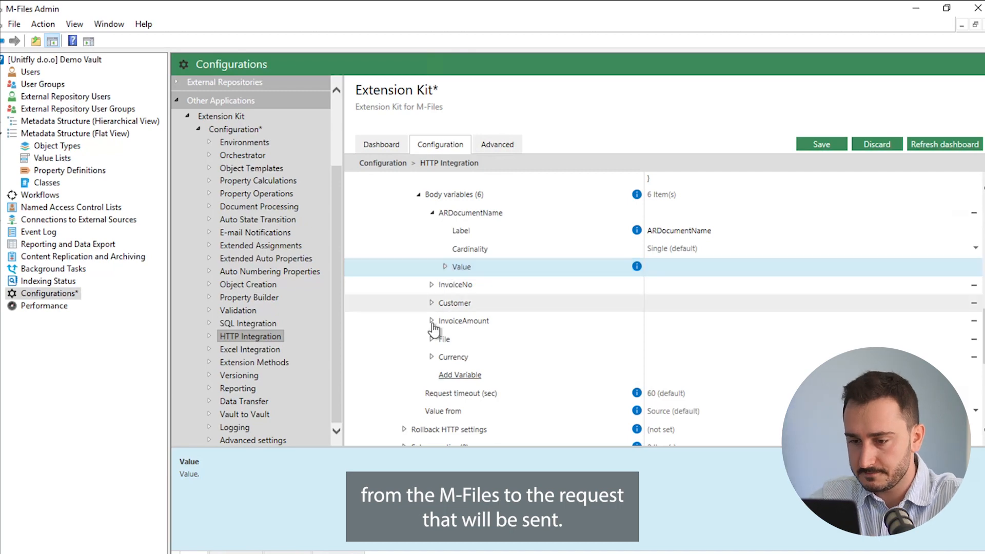
{"action": "left_click", "coordinate": [432, 339]}
{"action": "scroll", "coordinate": [482, 333], "scroll_direction": "down", "scroll_amount": 1}
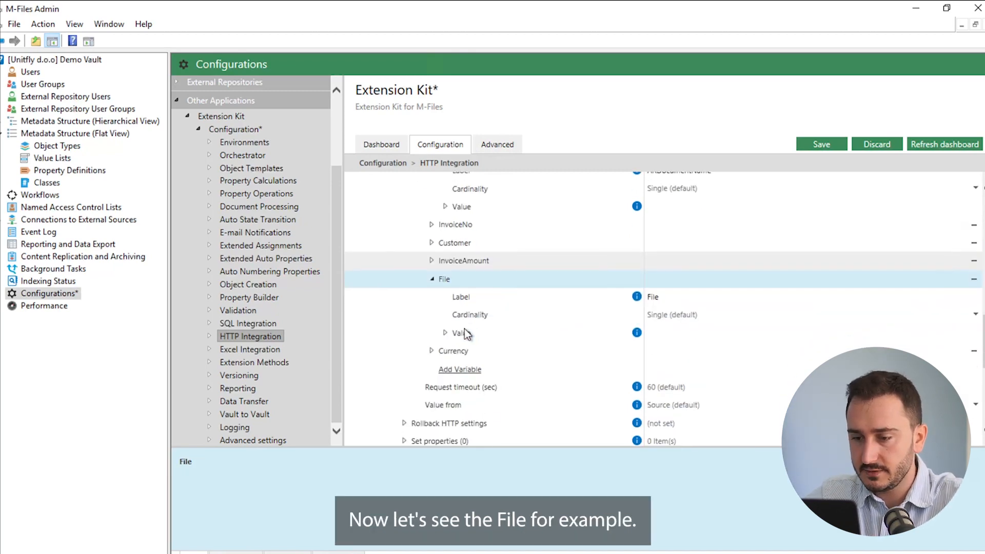
{"action": "double_click", "coordinate": [455, 332]}
{"action": "scroll", "coordinate": [518, 322], "scroll_direction": "down", "scroll_amount": 2}
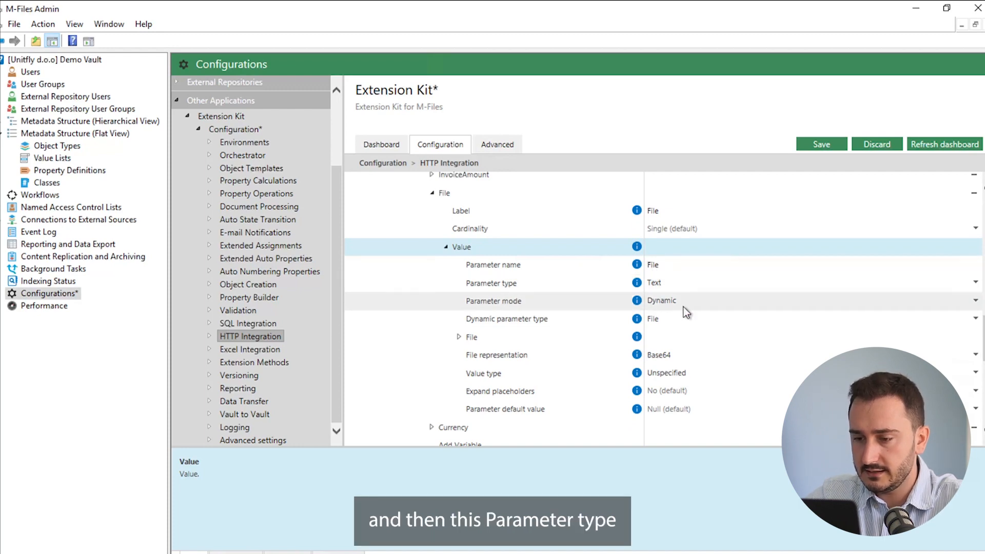
{"action": "left_click", "coordinate": [673, 289]}
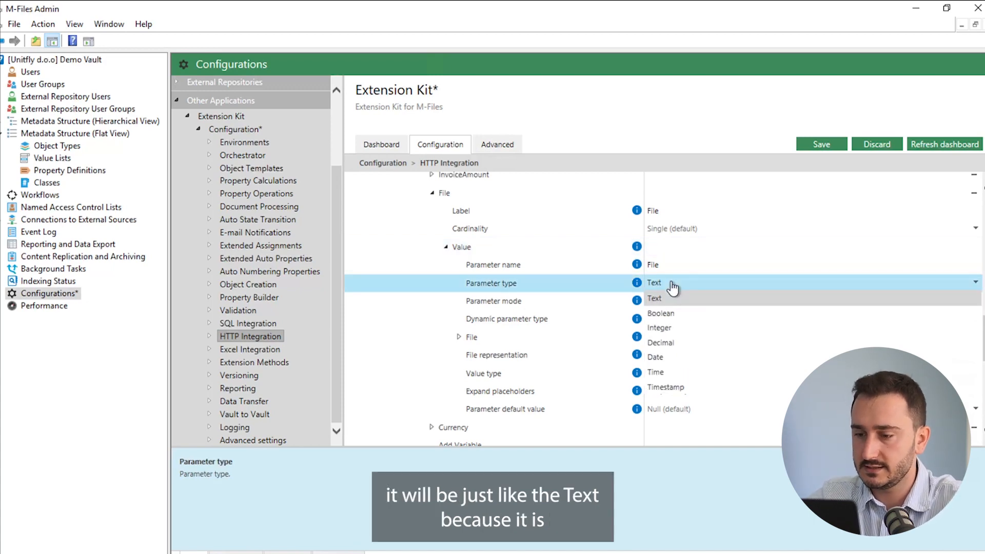
{"action": "left_click", "coordinate": [672, 285]}
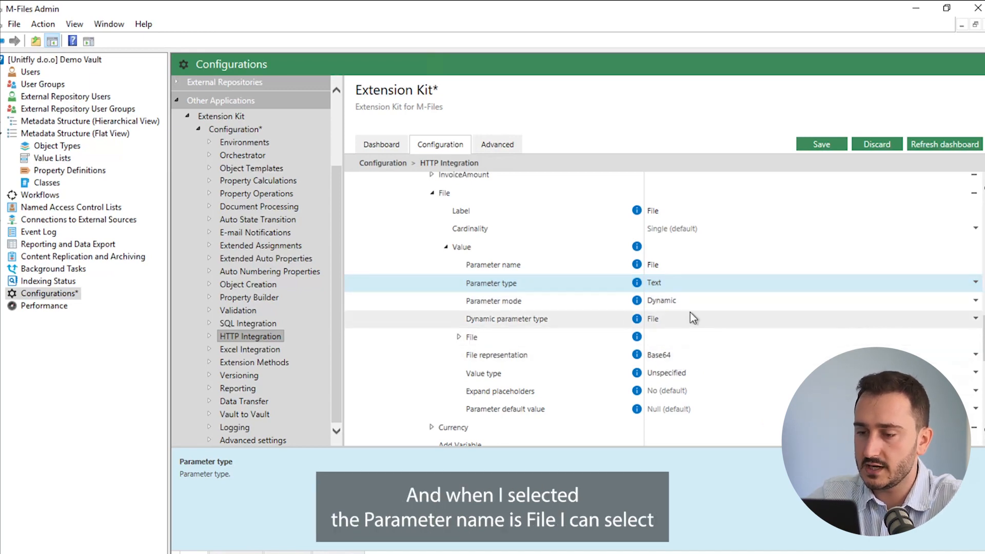
{"action": "double_click", "coordinate": [468, 337]}
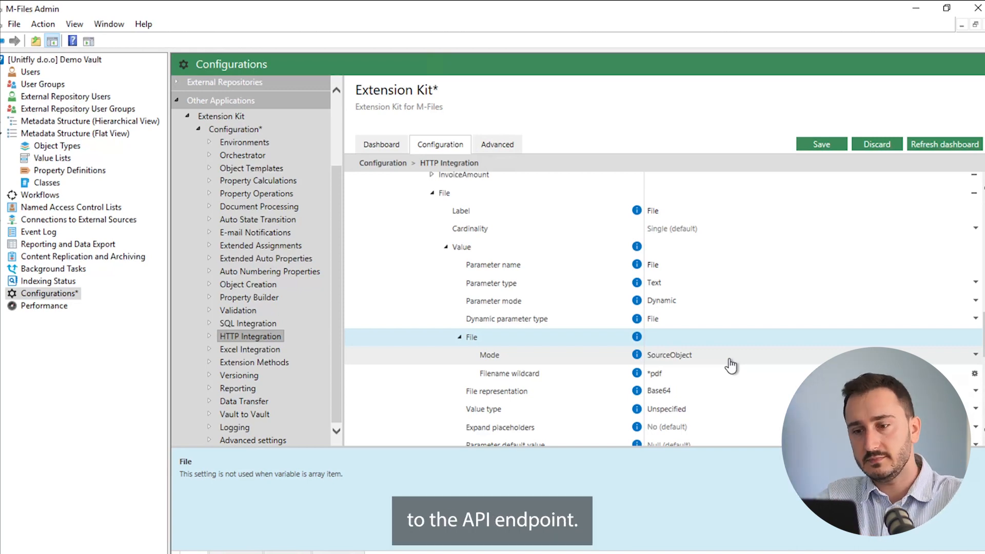
{"action": "left_click", "coordinate": [460, 336]}
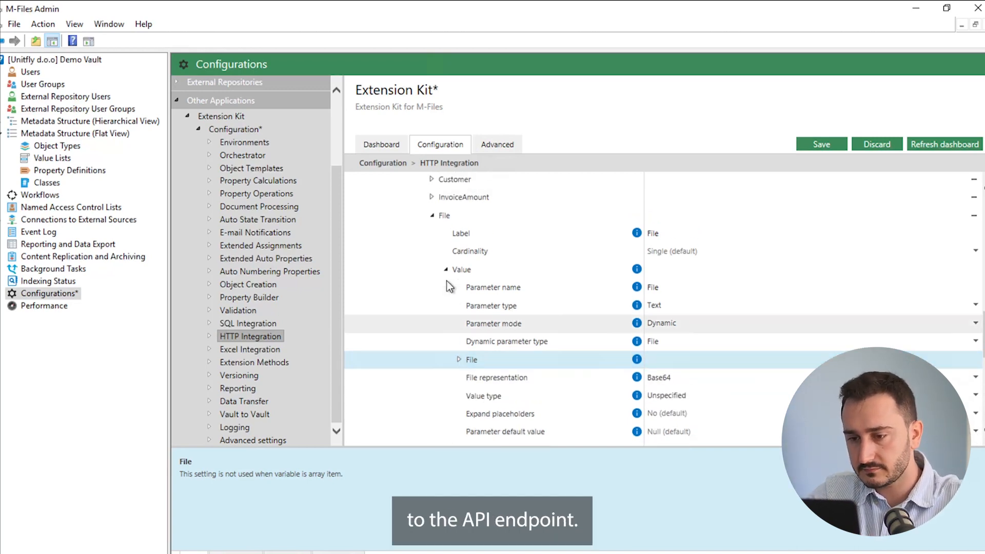
{"action": "left_click", "coordinate": [446, 269]}
{"action": "left_click", "coordinate": [432, 215]}
{"action": "scroll", "coordinate": [446, 421], "scroll_direction": "up", "scroll_amount": 2}
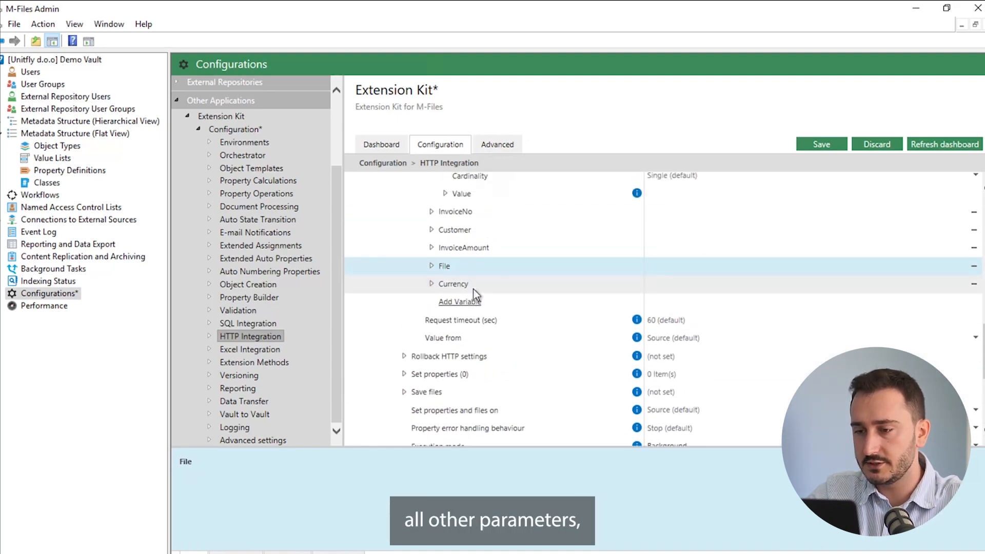
{"action": "scroll", "coordinate": [541, 241], "scroll_direction": "up", "scroll_amount": 6}
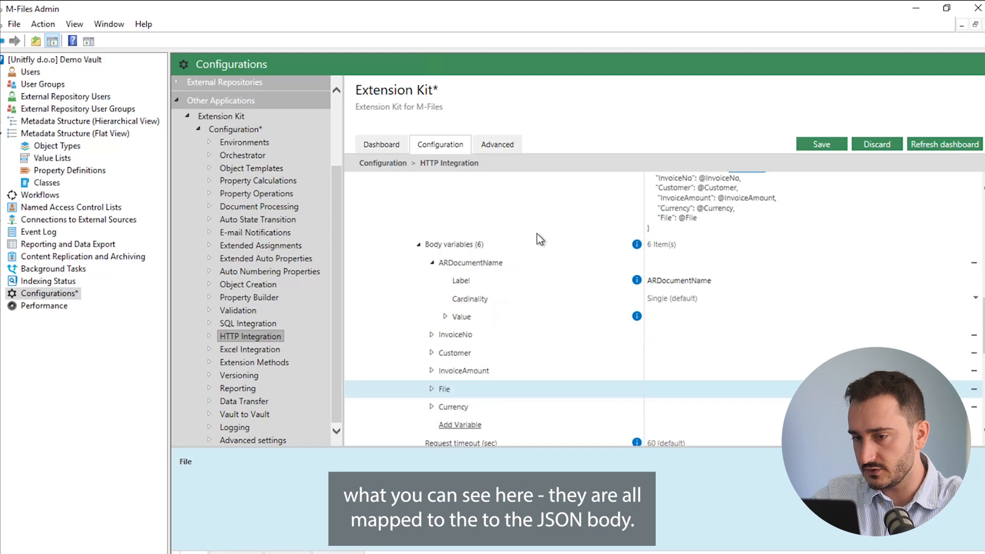
{"action": "scroll", "coordinate": [635, 302], "scroll_direction": "up", "scroll_amount": 2}
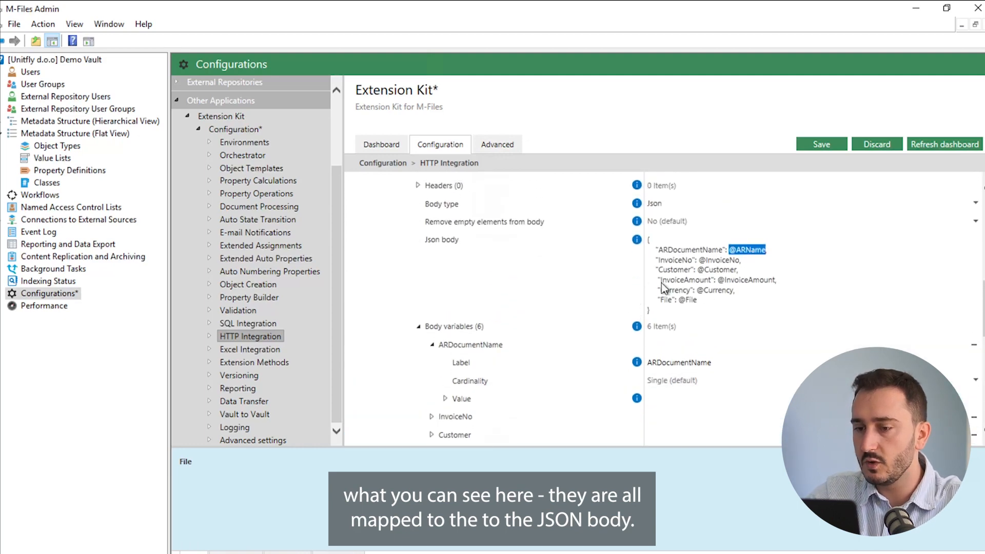
{"action": "scroll", "coordinate": [435, 350], "scroll_direction": "up", "scroll_amount": 1}
{"action": "left_click", "coordinate": [436, 349]}
{"action": "left_click", "coordinate": [418, 347]}
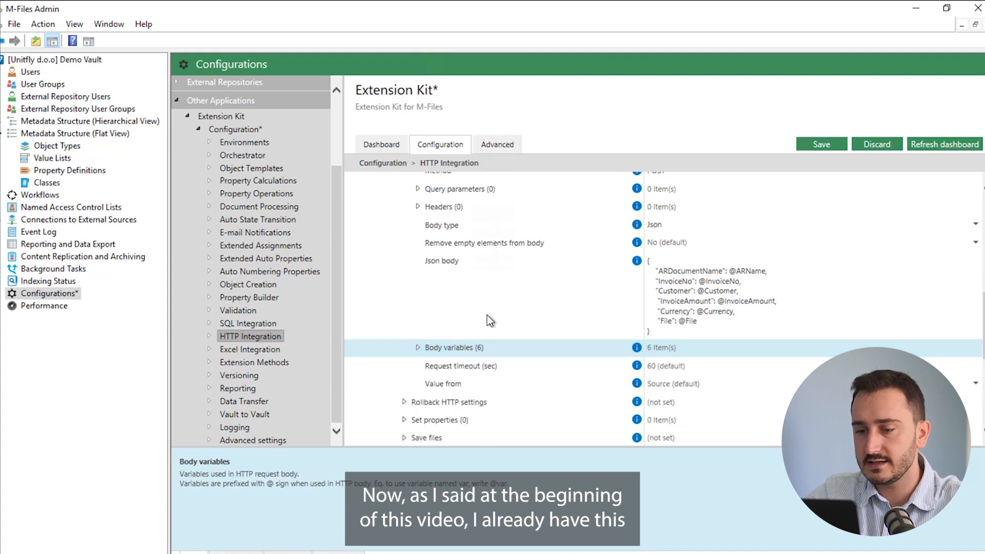
{"action": "scroll", "coordinate": [487, 315], "scroll_direction": "down", "scroll_amount": 3}
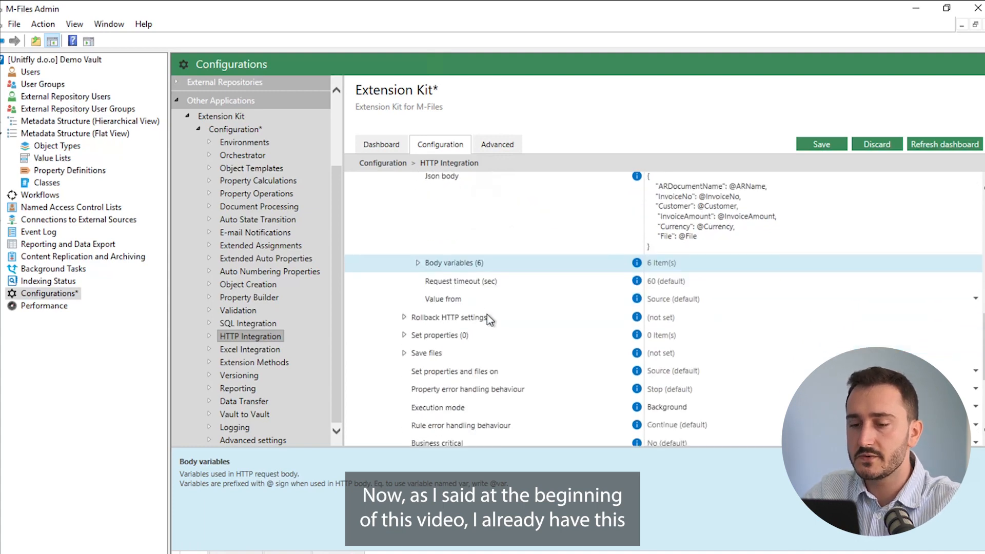
{"action": "scroll", "coordinate": [488, 318], "scroll_direction": "up", "scroll_amount": 8}
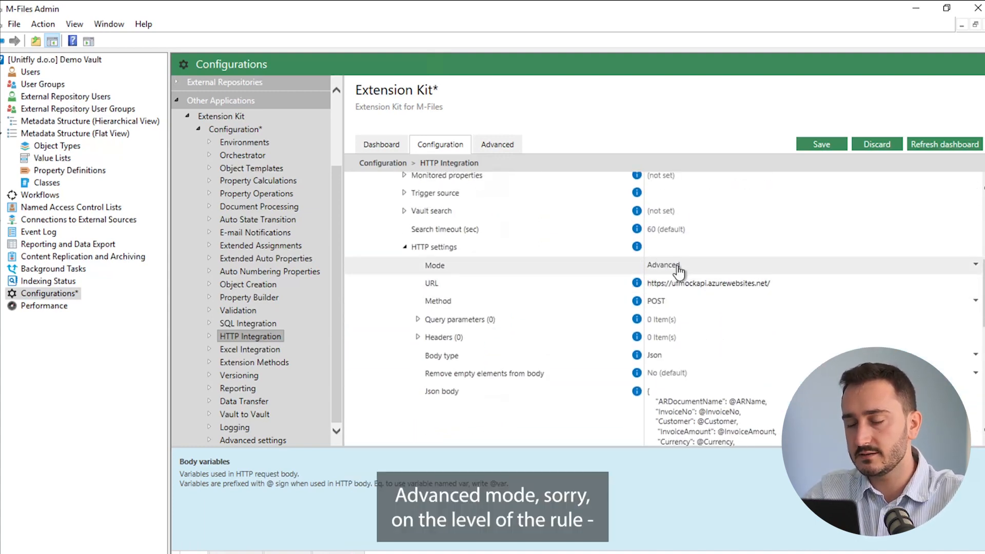
{"action": "scroll", "coordinate": [618, 261], "scroll_direction": "up", "scroll_amount": 5}
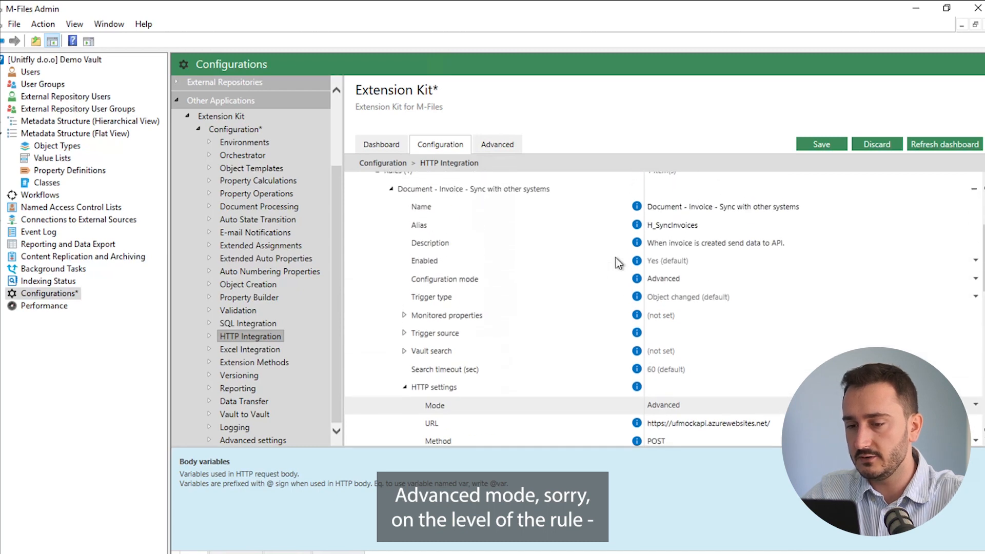
{"action": "scroll", "coordinate": [616, 258], "scroll_direction": "up", "scroll_amount": 1}
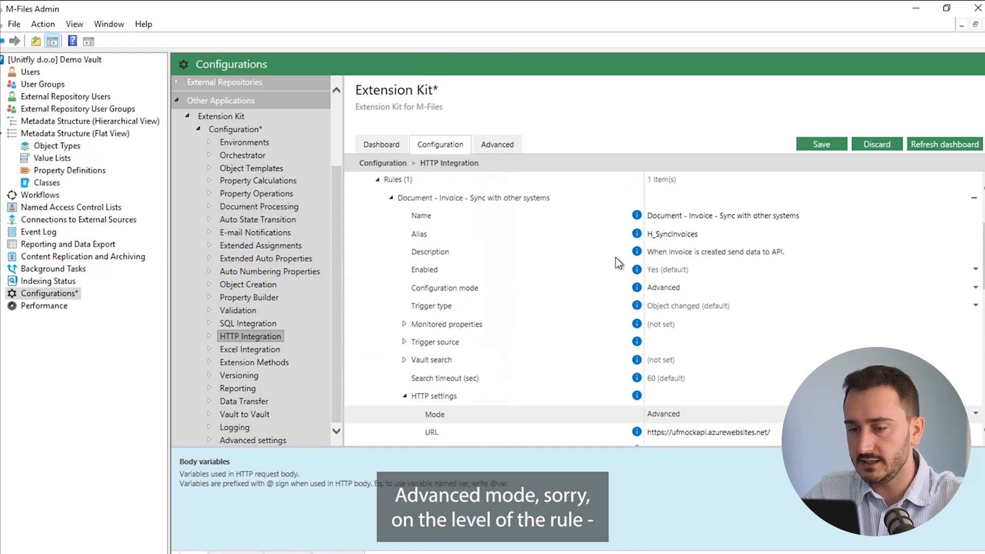
{"action": "left_click", "coordinate": [684, 291]}
{"action": "left_click", "coordinate": [673, 303]}
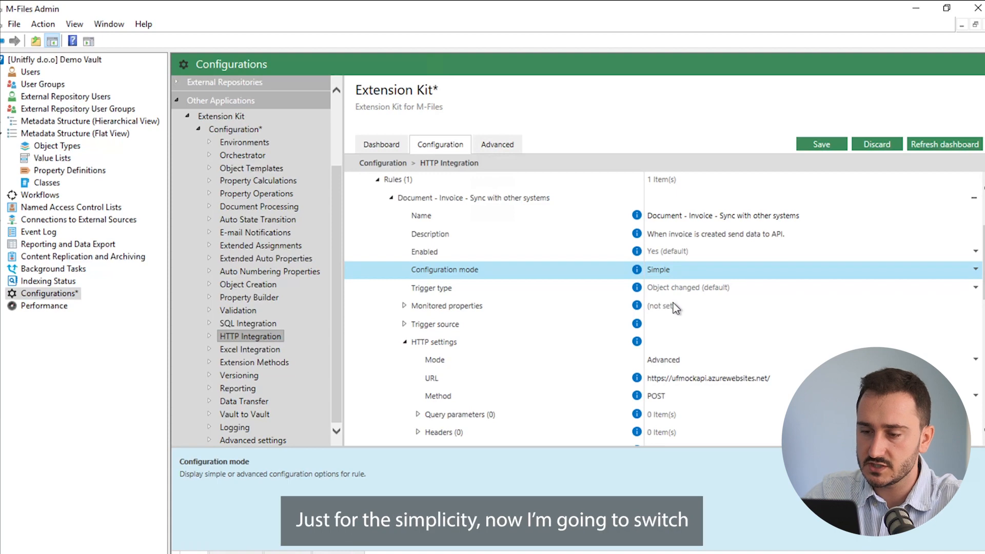
{"action": "left_click", "coordinate": [670, 362]}
{"action": "left_click", "coordinate": [678, 374]}
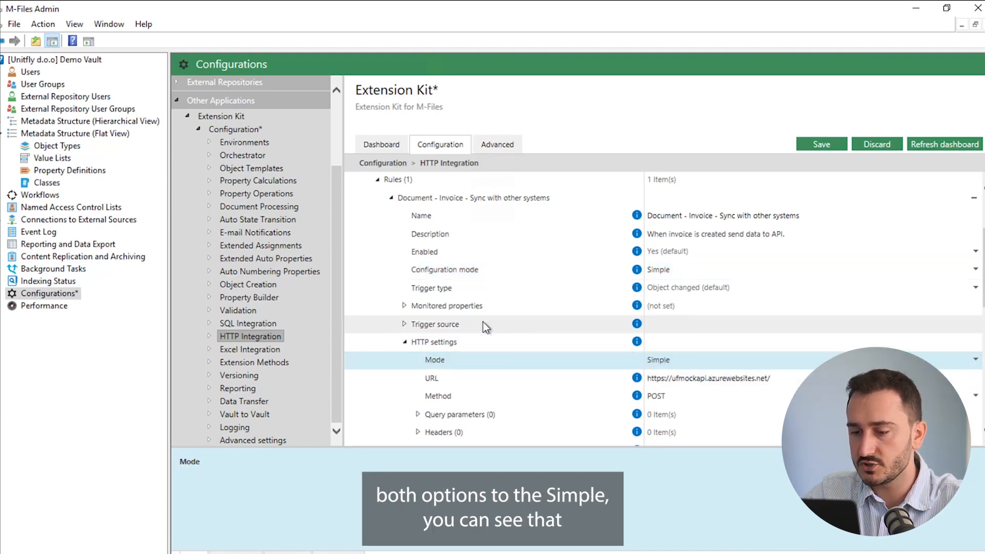
{"action": "scroll", "coordinate": [510, 322], "scroll_direction": "down", "scroll_amount": 5}
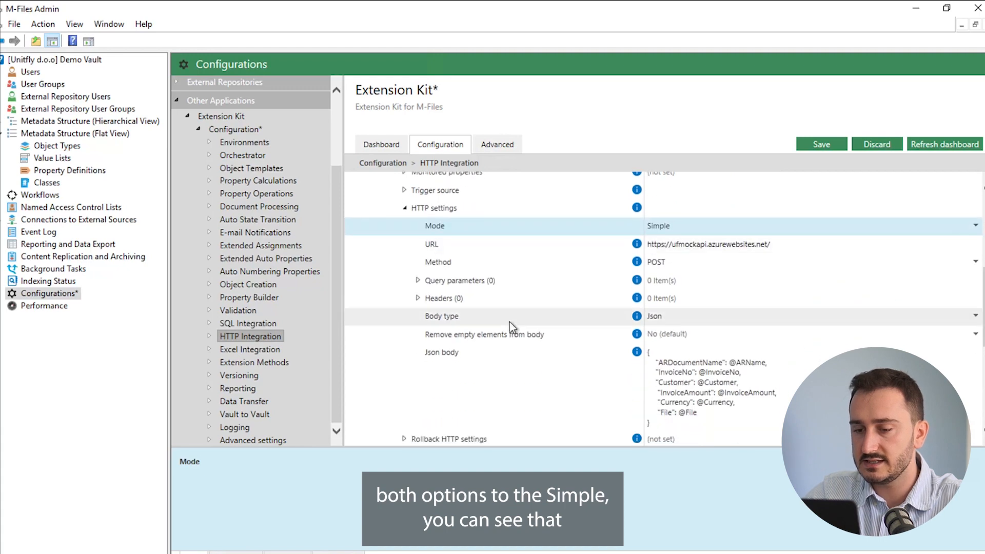
{"action": "scroll", "coordinate": [510, 322], "scroll_direction": "up", "scroll_amount": 3}
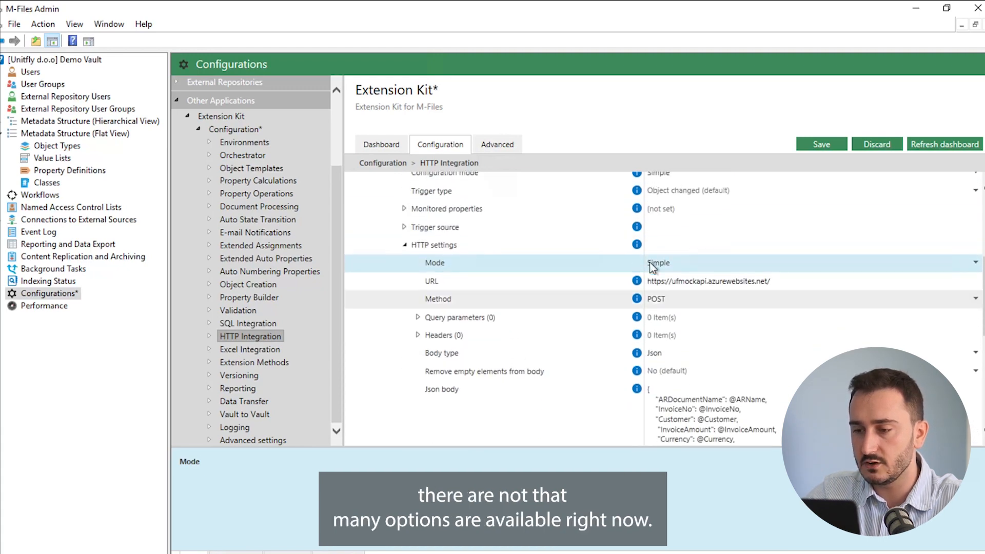
{"action": "scroll", "coordinate": [588, 265], "scroll_direction": "up", "scroll_amount": 2}
{"action": "left_click", "coordinate": [681, 239]}
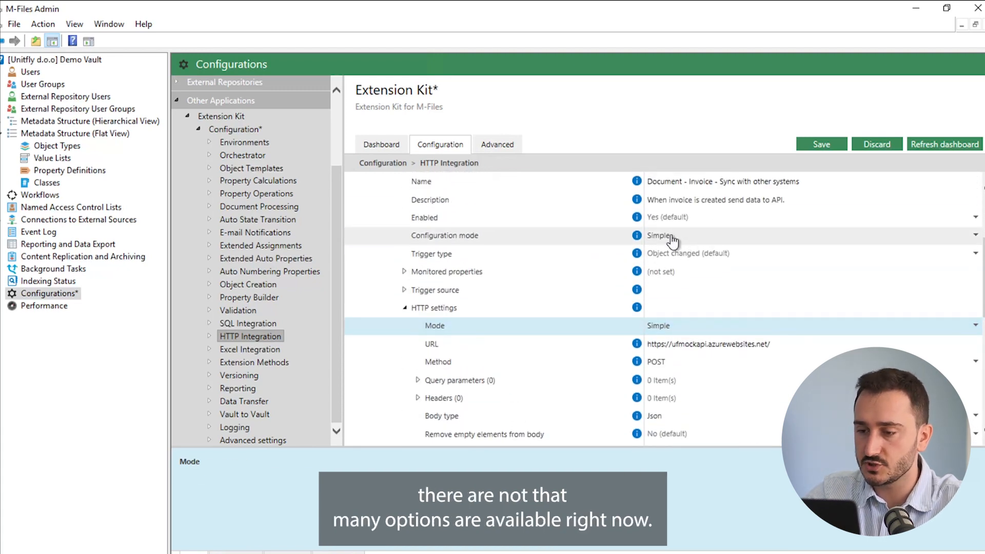
{"action": "left_click", "coordinate": [681, 237]}
{"action": "left_click", "coordinate": [672, 266]}
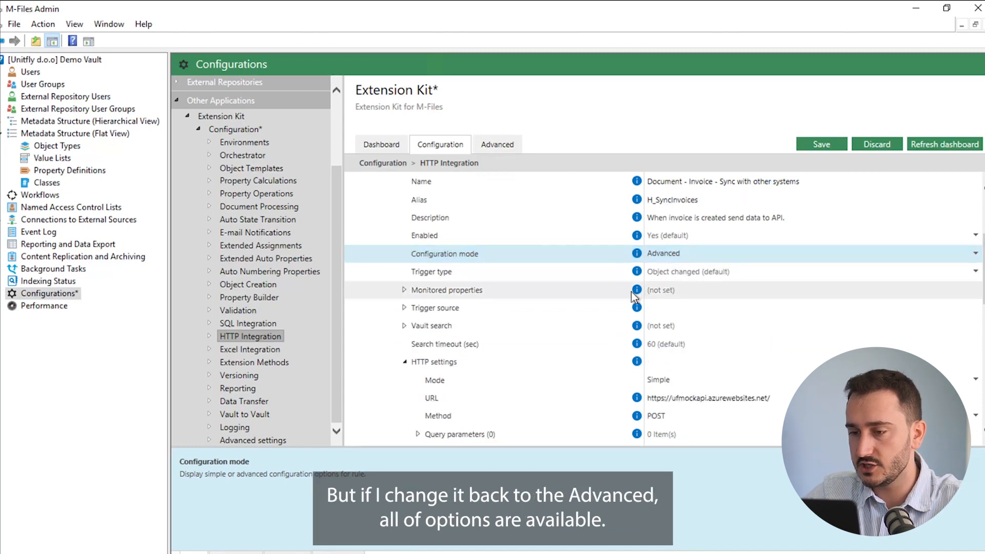
{"action": "scroll", "coordinate": [635, 298], "scroll_direction": "down", "scroll_amount": 1}
{"action": "left_click", "coordinate": [662, 360]}
{"action": "left_click", "coordinate": [663, 361]}
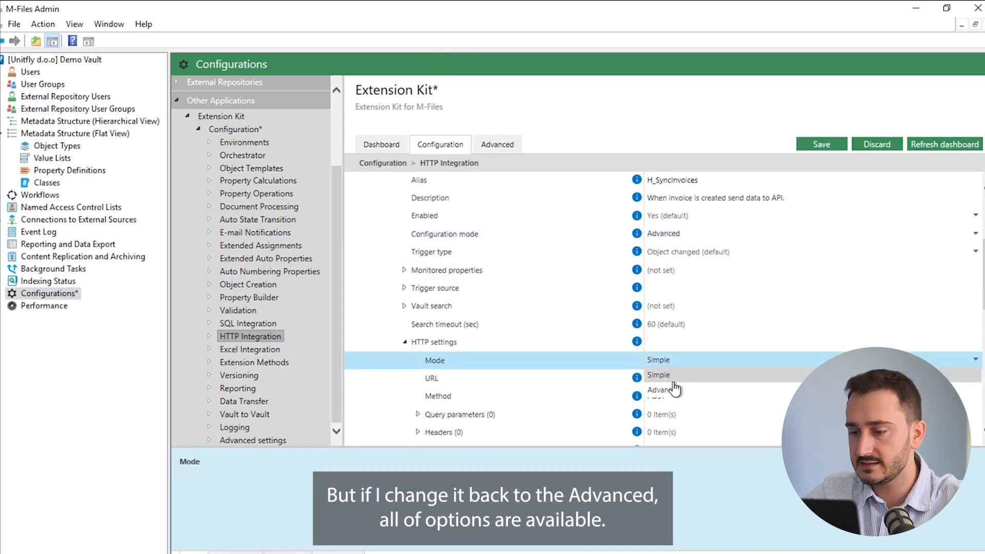
{"action": "left_click", "coordinate": [662, 390]}
{"action": "scroll", "coordinate": [513, 318], "scroll_direction": "down", "scroll_amount": 4}
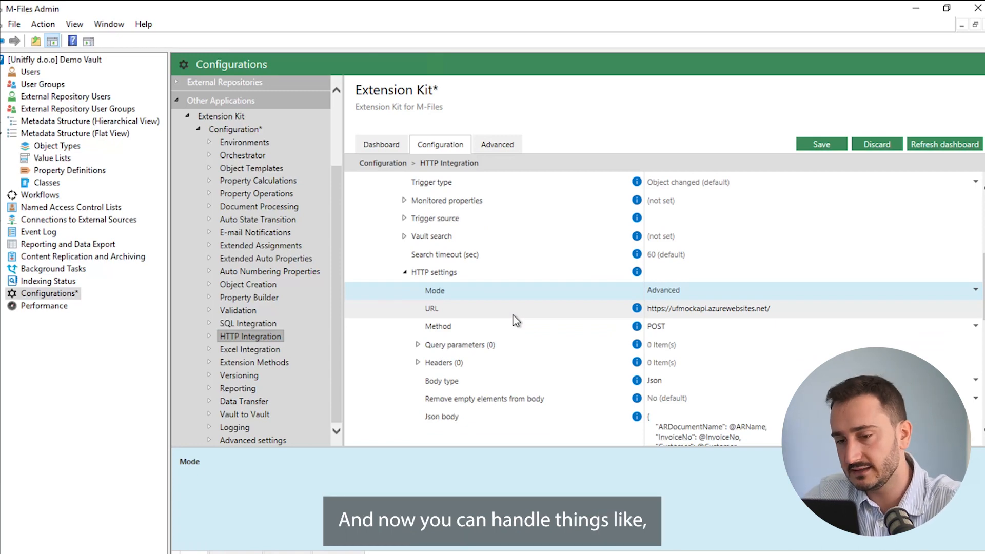
{"action": "scroll", "coordinate": [513, 315], "scroll_direction": "down", "scroll_amount": 4}
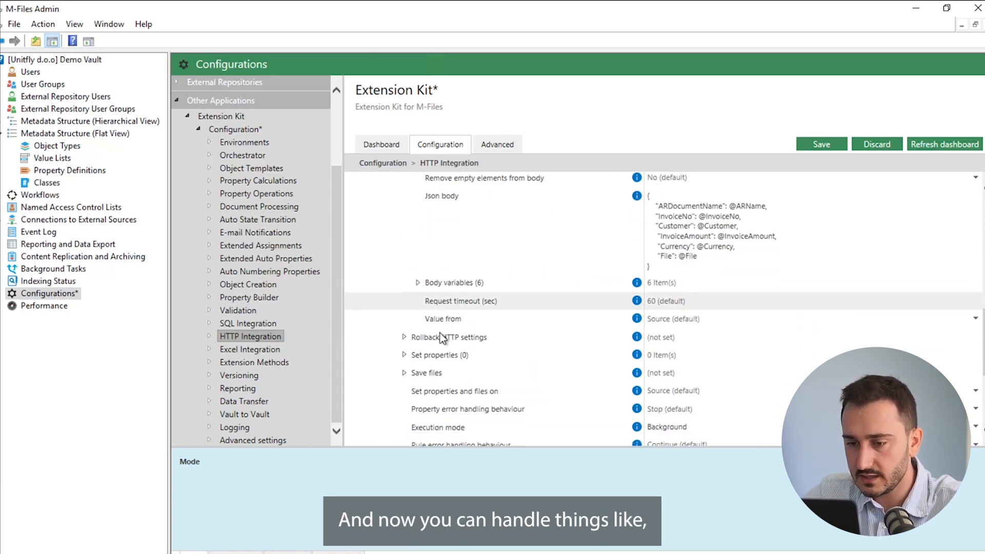
{"action": "scroll", "coordinate": [439, 334], "scroll_direction": "down", "scroll_amount": 1}
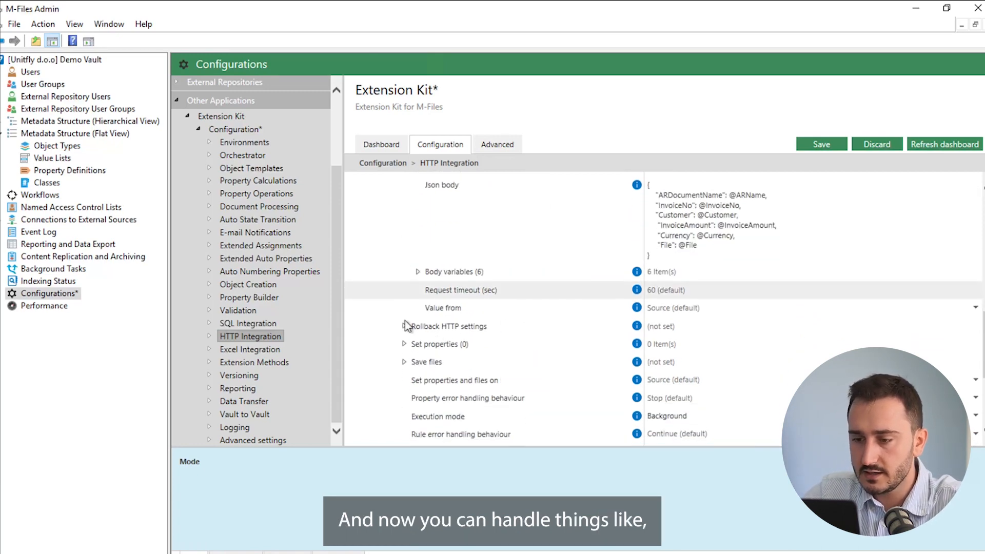
{"action": "left_click", "coordinate": [637, 330]}
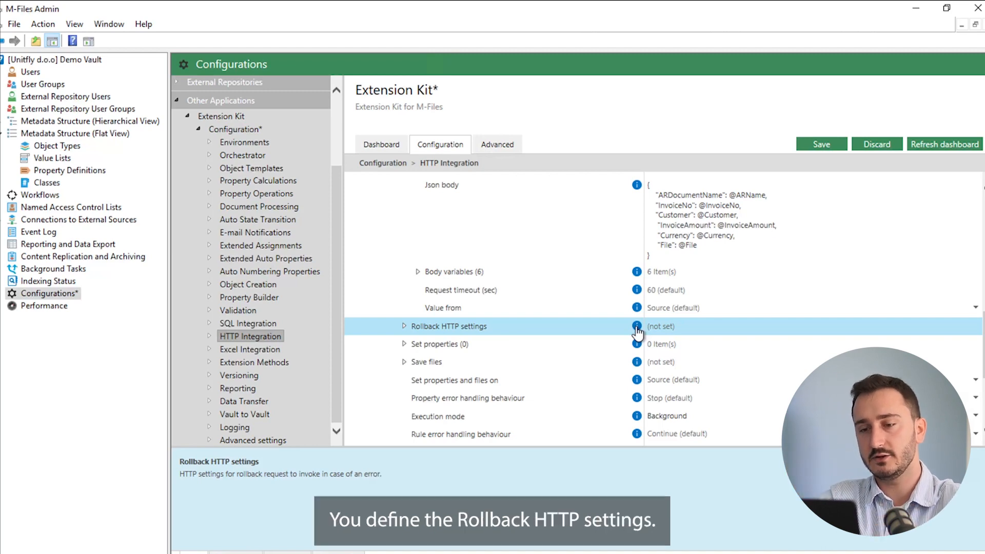
{"action": "left_click", "coordinate": [404, 327]}
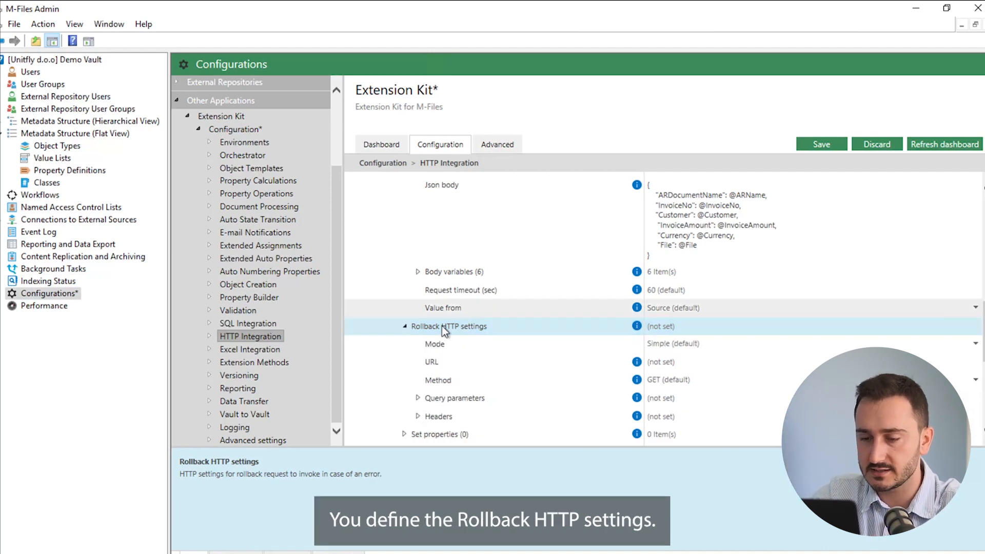
{"action": "scroll", "coordinate": [484, 324], "scroll_direction": "down", "scroll_amount": 1}
{"action": "scroll", "coordinate": [520, 324], "scroll_direction": "down", "scroll_amount": 1}
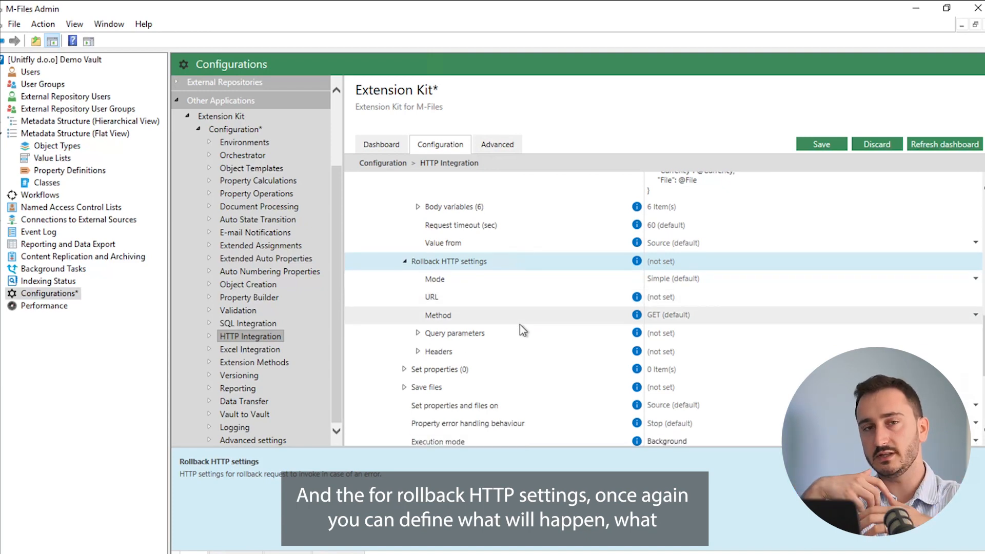
{"action": "left_click", "coordinate": [406, 263]}
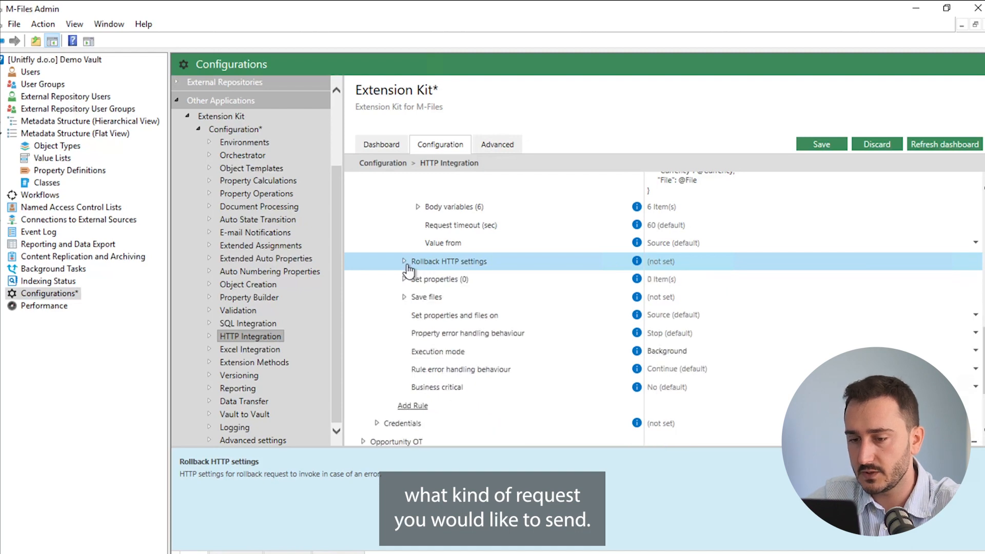
{"action": "scroll", "coordinate": [441, 319], "scroll_direction": "down", "scroll_amount": 1}
Add a target property under Set properties and expand TargetProperty [1]
{"action": "left_click", "coordinate": [405, 268]}
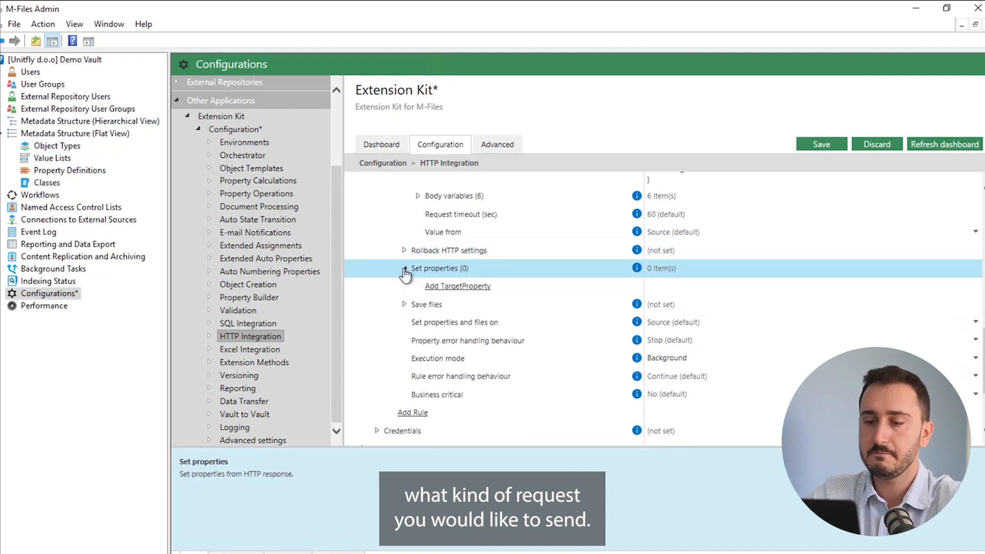
{"action": "left_click", "coordinate": [452, 288]}
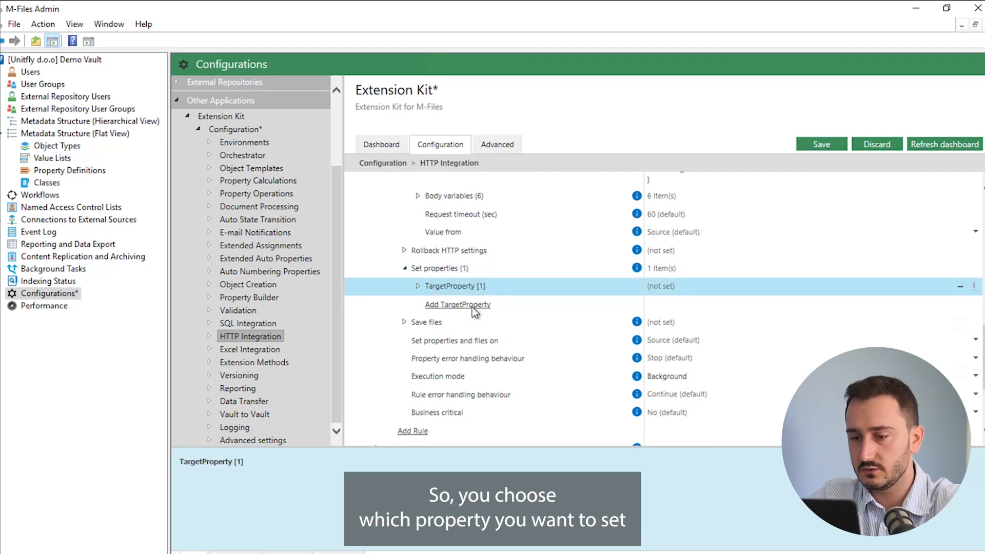
{"action": "left_click", "coordinate": [420, 286]}
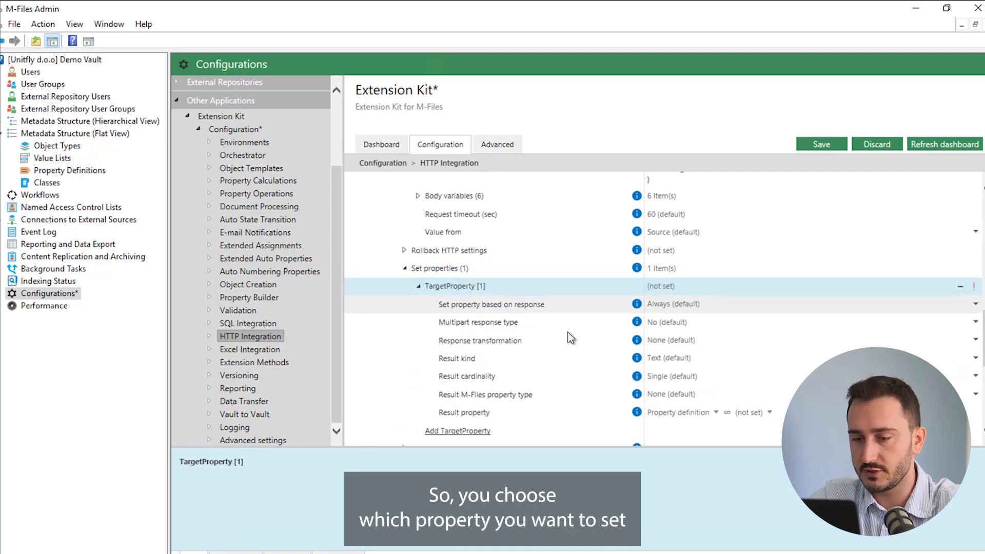
Set Response transformation to JsonPath and keep the property set always
{"action": "left_click", "coordinate": [685, 341]}
{"action": "left_click", "coordinate": [685, 341]}
{"action": "left_click", "coordinate": [681, 347]}
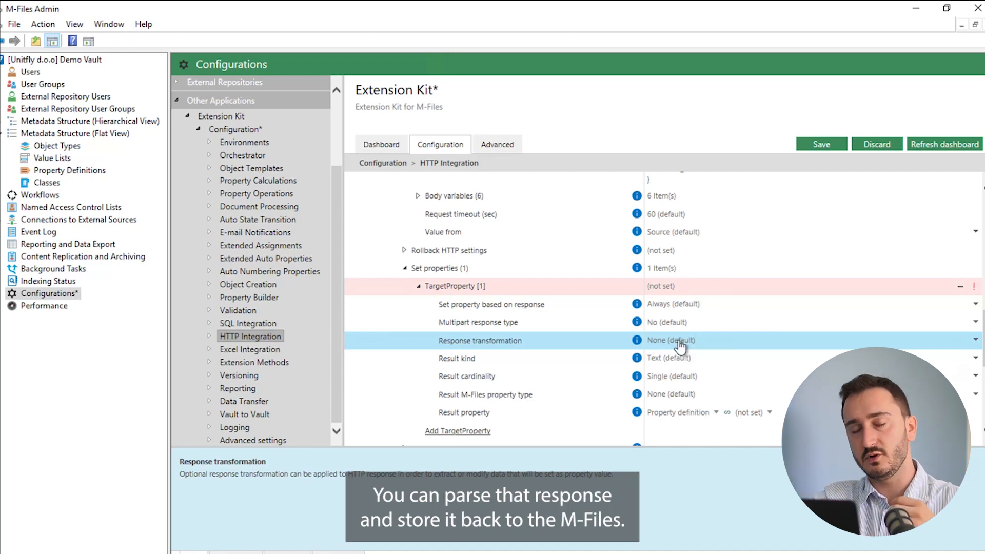
{"action": "left_click", "coordinate": [680, 347]}
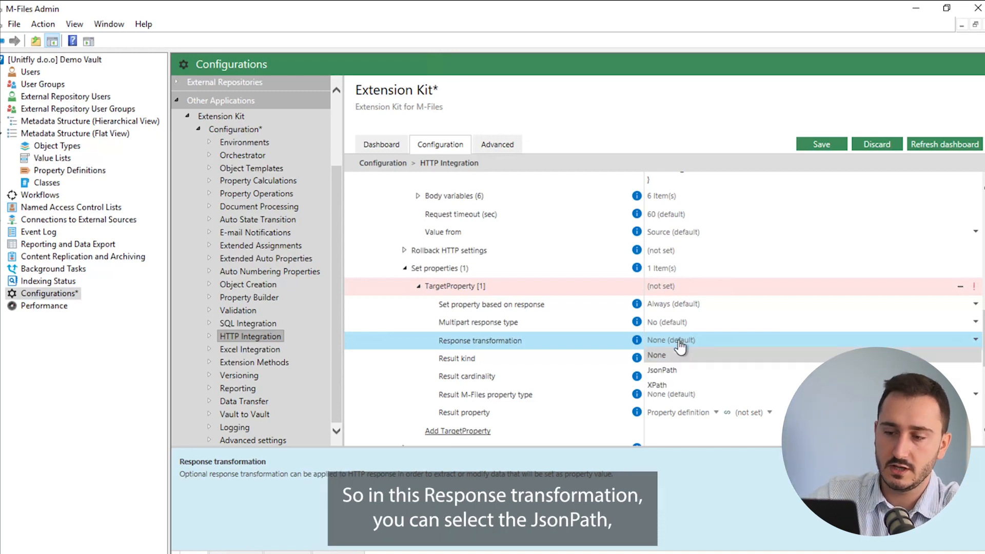
{"action": "left_click", "coordinate": [668, 372]}
{"action": "scroll", "coordinate": [667, 340], "scroll_direction": "down", "scroll_amount": 1}
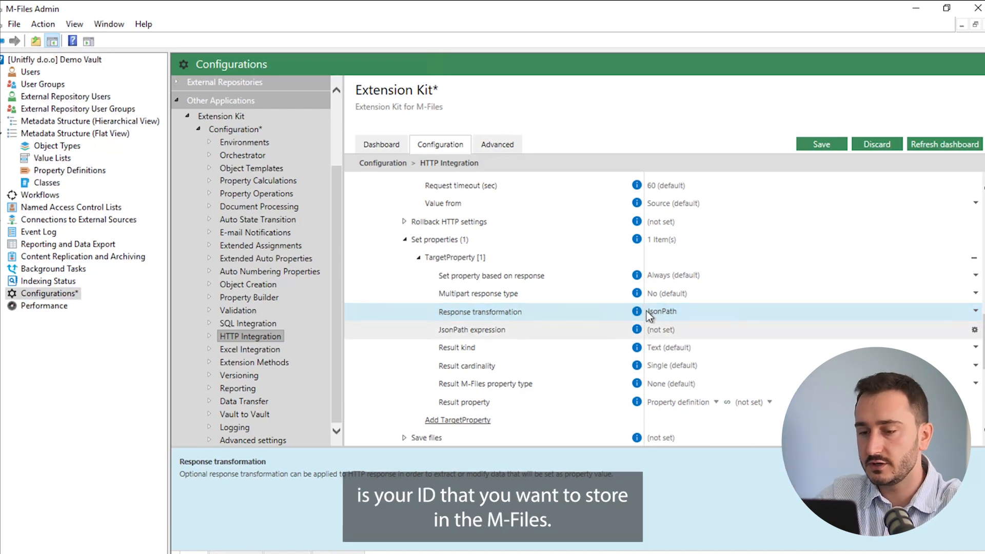
{"action": "left_click", "coordinate": [684, 276]}
{"action": "left_click", "coordinate": [681, 277]}
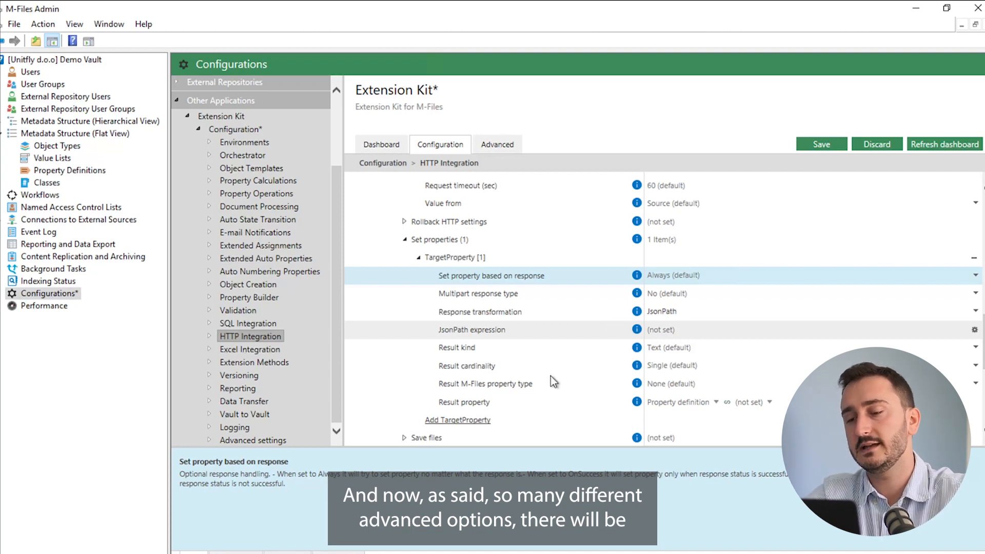
{"action": "scroll", "coordinate": [551, 377], "scroll_direction": "down", "scroll_amount": 1}
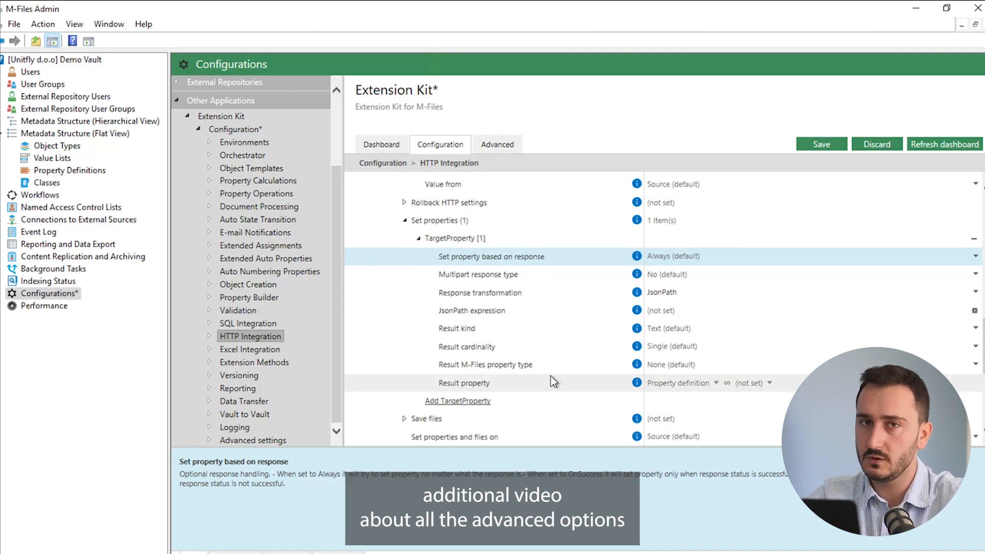
Collapse TargetProperty [1] and return to the top of the invoice sync rule
{"action": "left_click", "coordinate": [418, 240]}
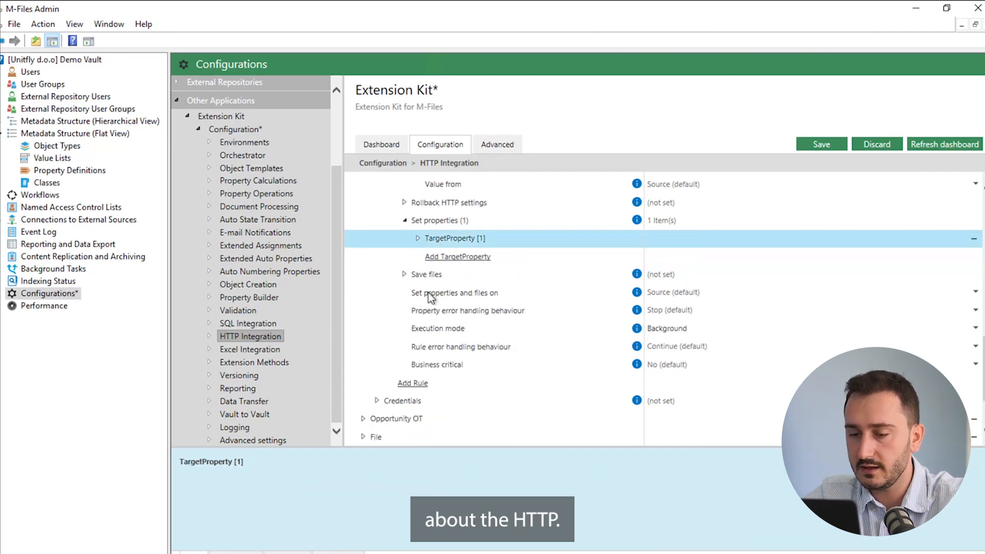
{"action": "scroll", "coordinate": [429, 295], "scroll_direction": "down", "scroll_amount": 1}
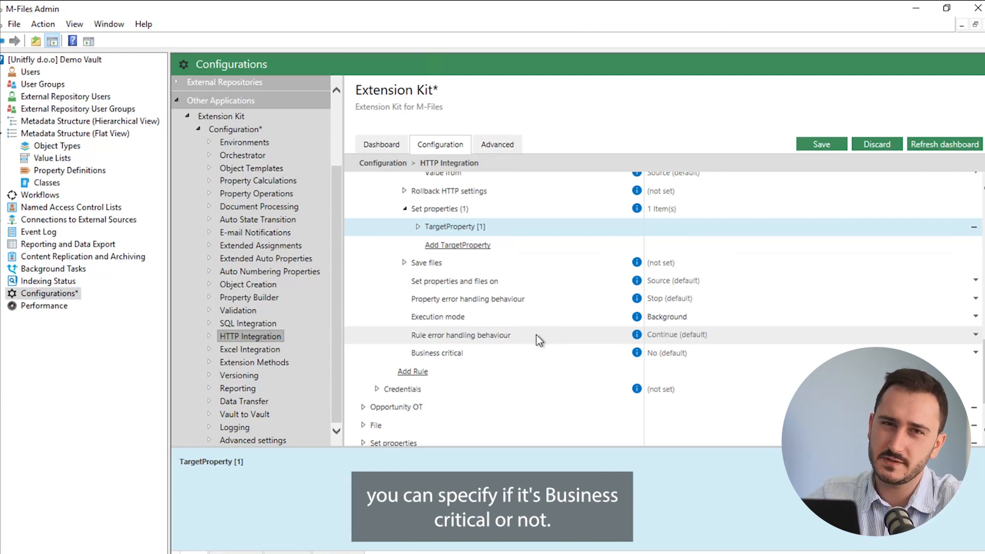
{"action": "scroll", "coordinate": [539, 339], "scroll_direction": "up", "scroll_amount": 6}
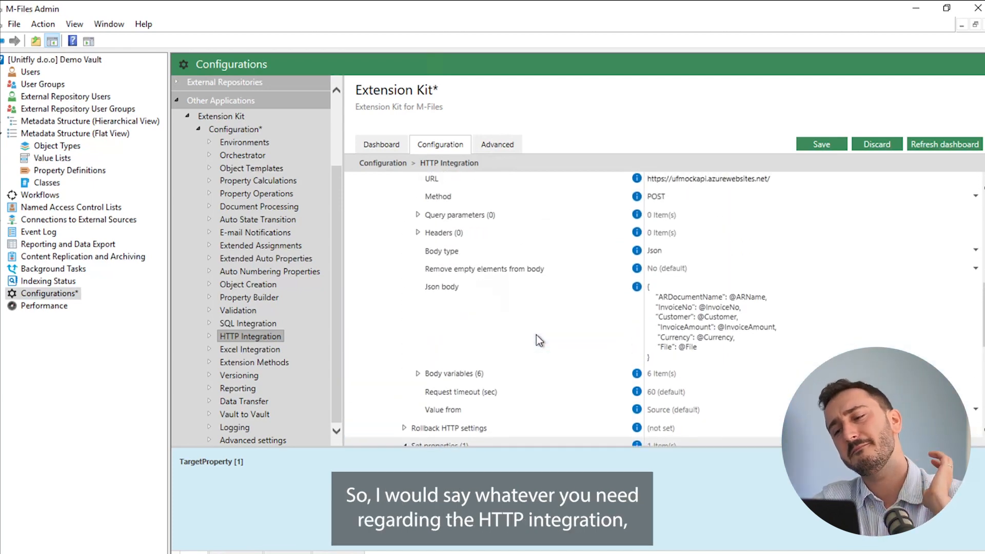
{"action": "scroll", "coordinate": [539, 340], "scroll_direction": "up", "scroll_amount": 5}
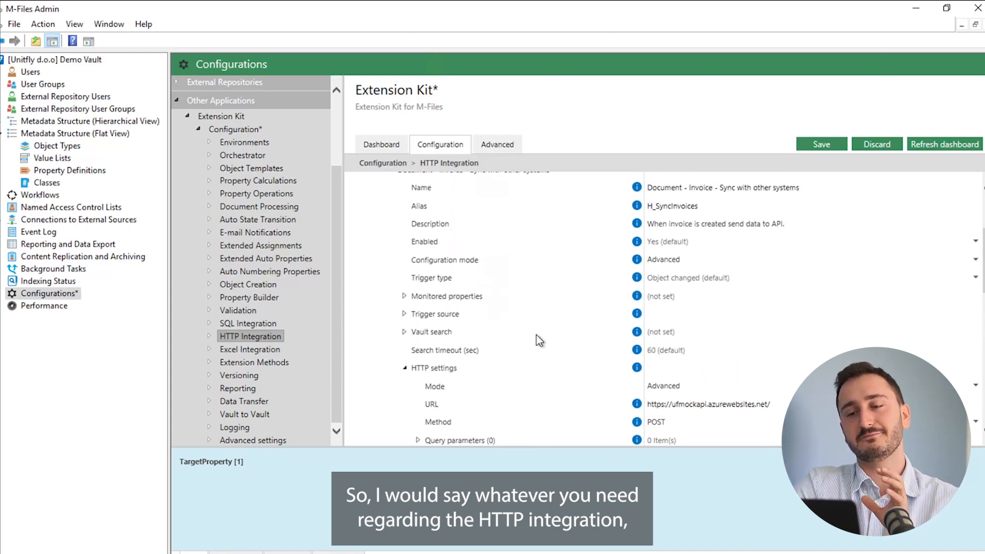
{"action": "scroll", "coordinate": [539, 340], "scroll_direction": "up", "scroll_amount": 3}
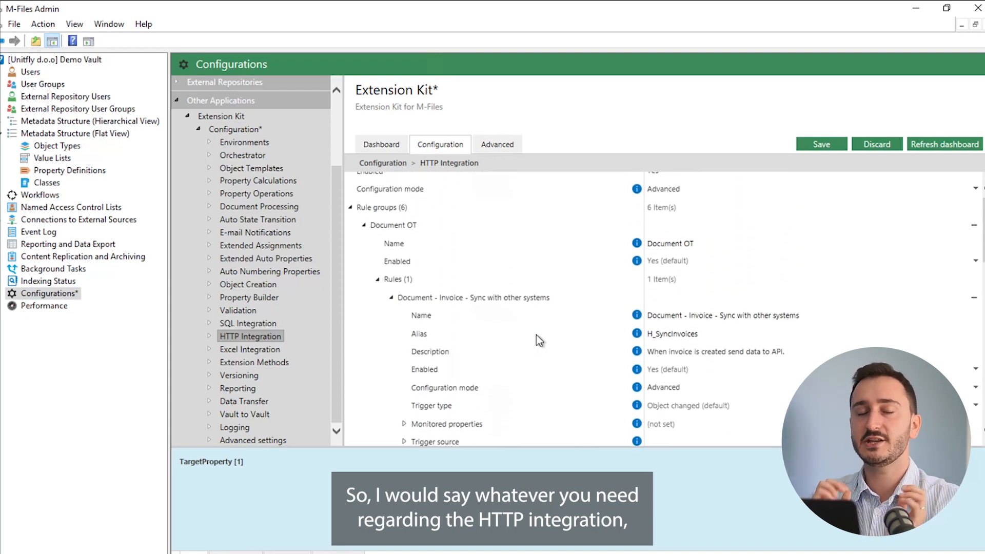